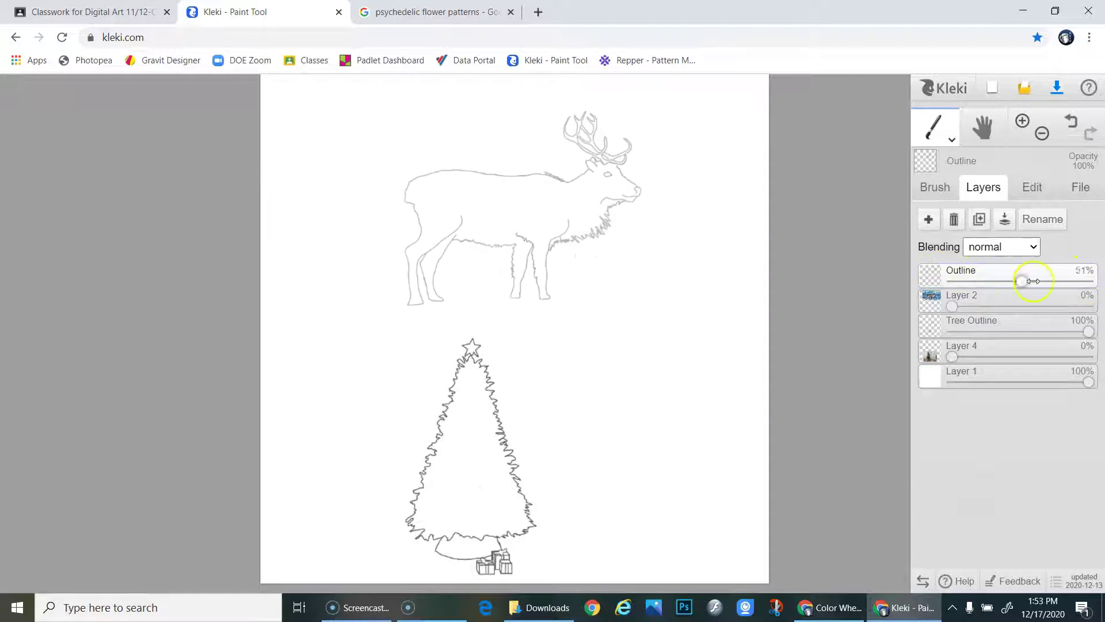
- Raise the opacity of the Layer 2 and Layer 4 reference photos to 100%, keeping Tree Outline at 100%
left_click(1083, 329)
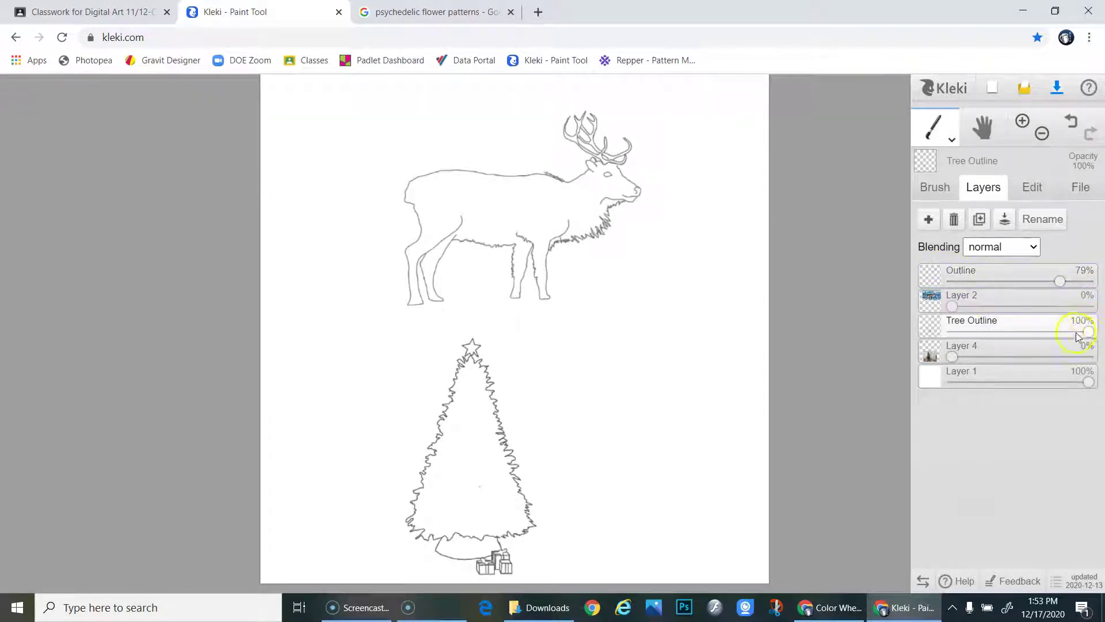
left_click_drag(1090, 335, 1101, 314)
left_click_drag(956, 302, 1101, 306)
left_click_drag(950, 353, 1096, 348)
- Add a layer named Reindeer Color and place it directly beneath the Outline layer
left_click_drag(501, 348, 508, 410)
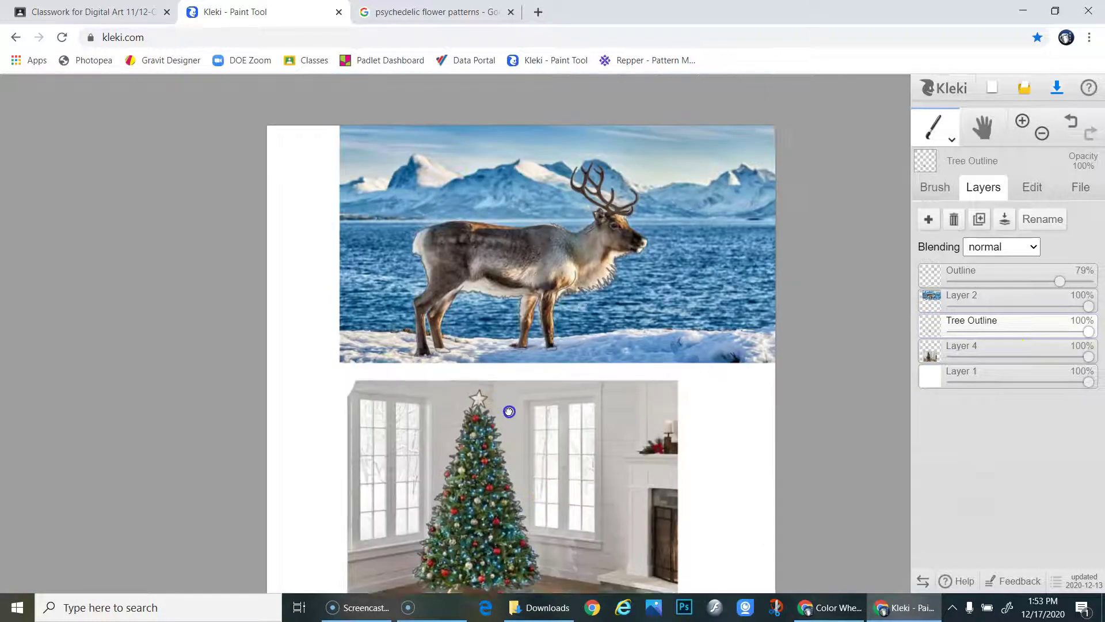
scroll(518, 434, "up", 2)
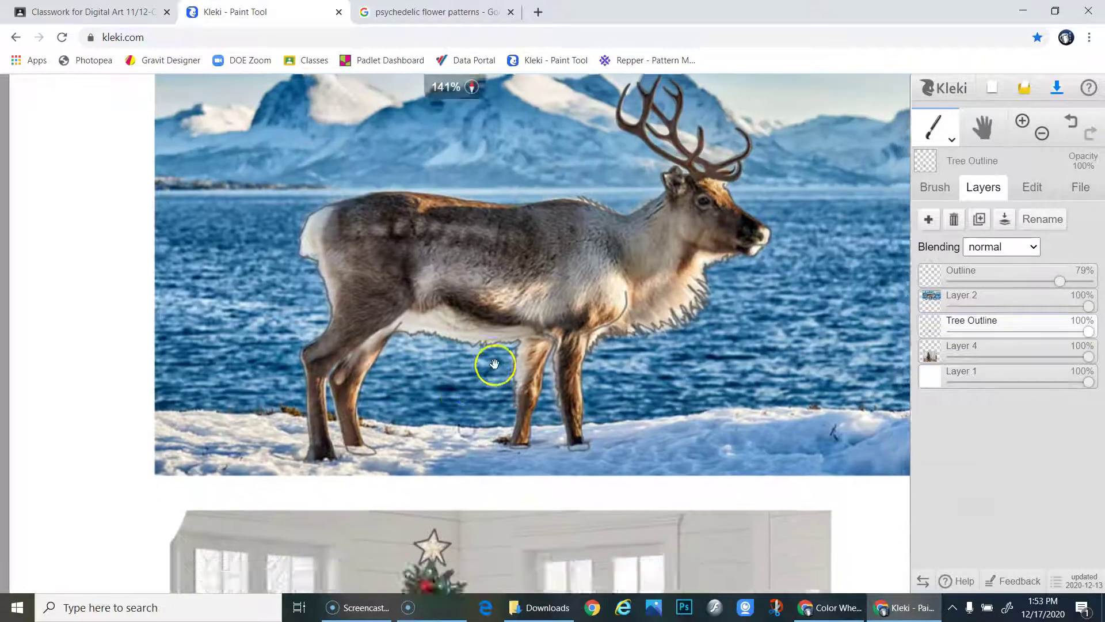
left_click_drag(495, 364, 387, 419)
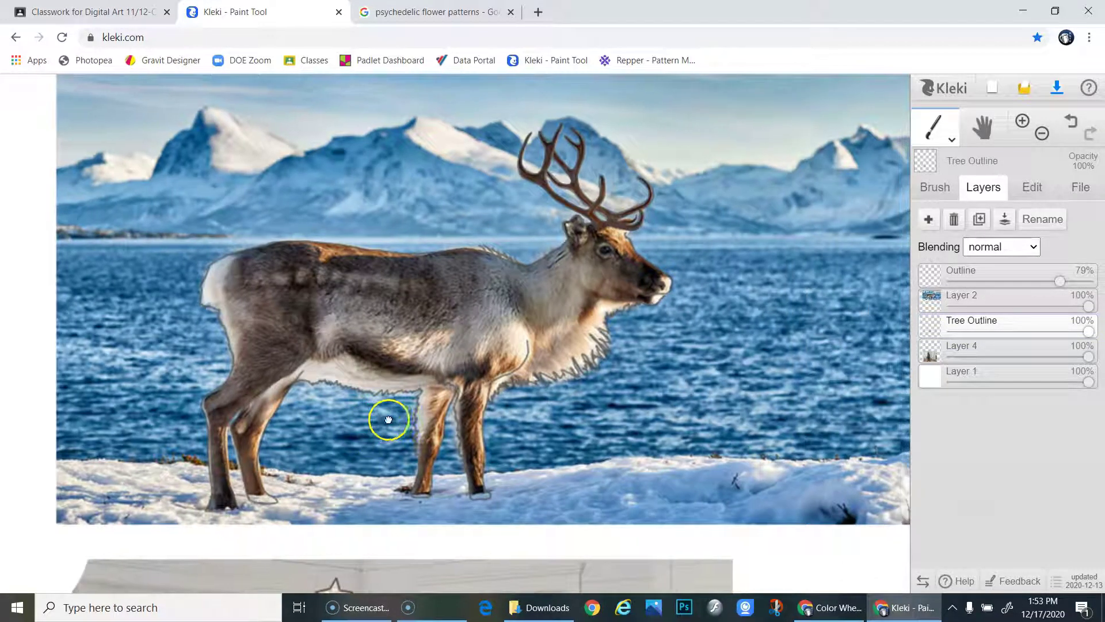
left_click(927, 220)
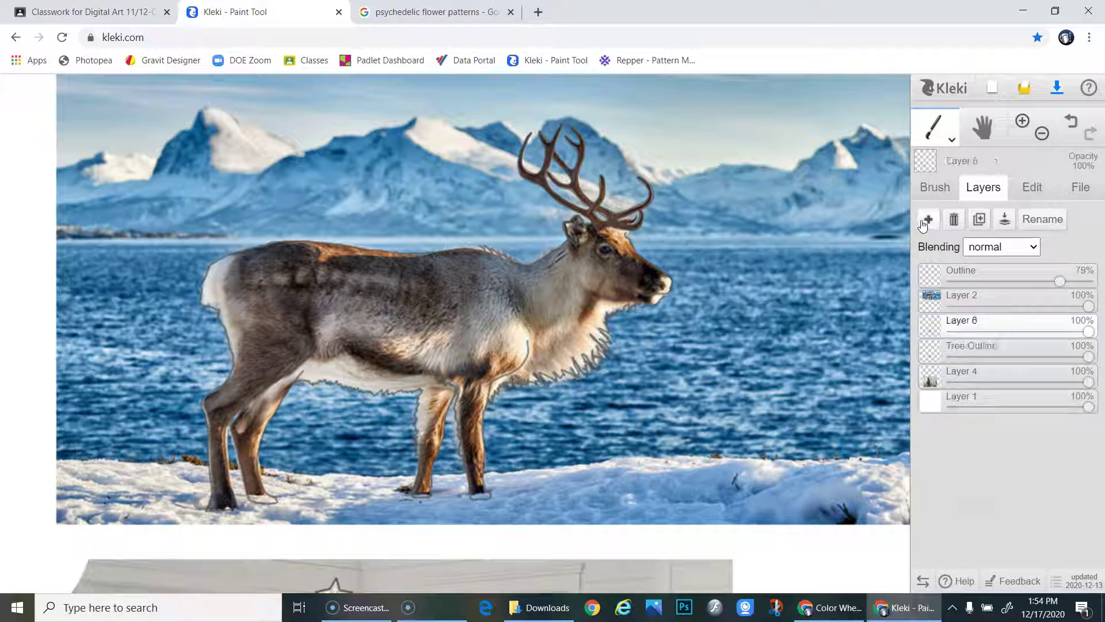
double_click(965, 322)
type("Reindeer Color")
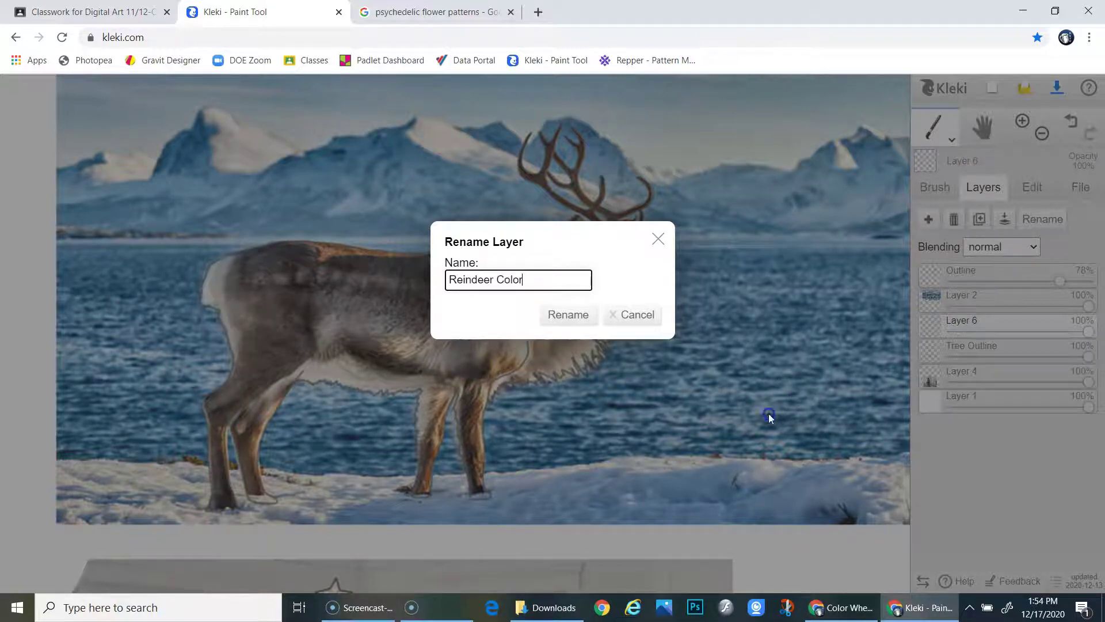
left_click(570, 312)
left_click_drag(984, 325, 979, 296)
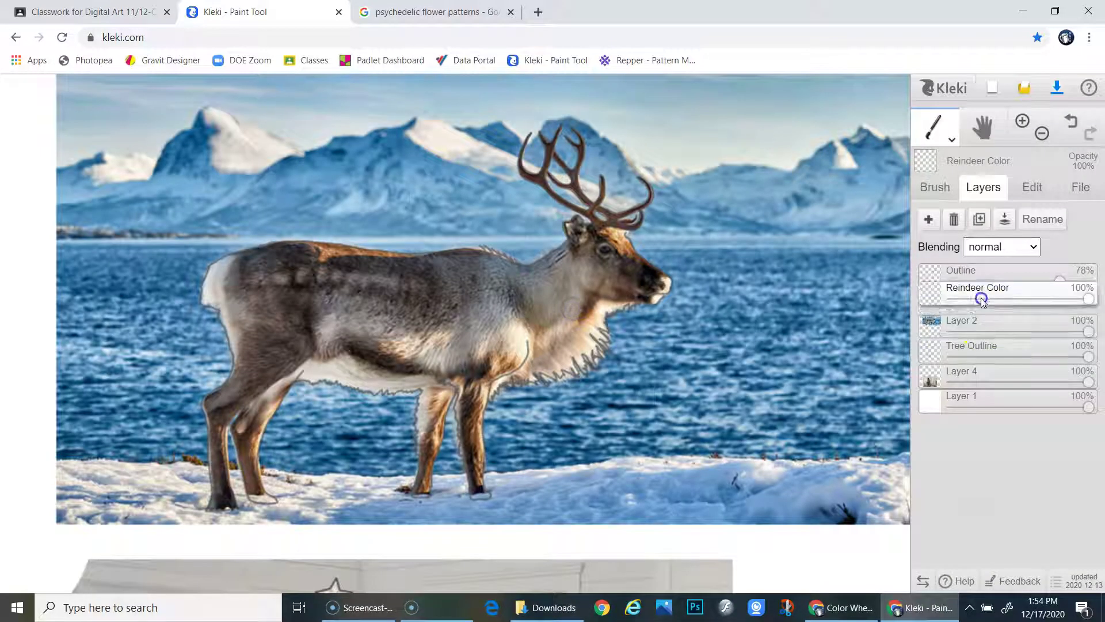
- Add a layer named Xmas Tree Color directly beneath Tree Outline, and make Reindeer Color the active layer
left_click(926, 219)
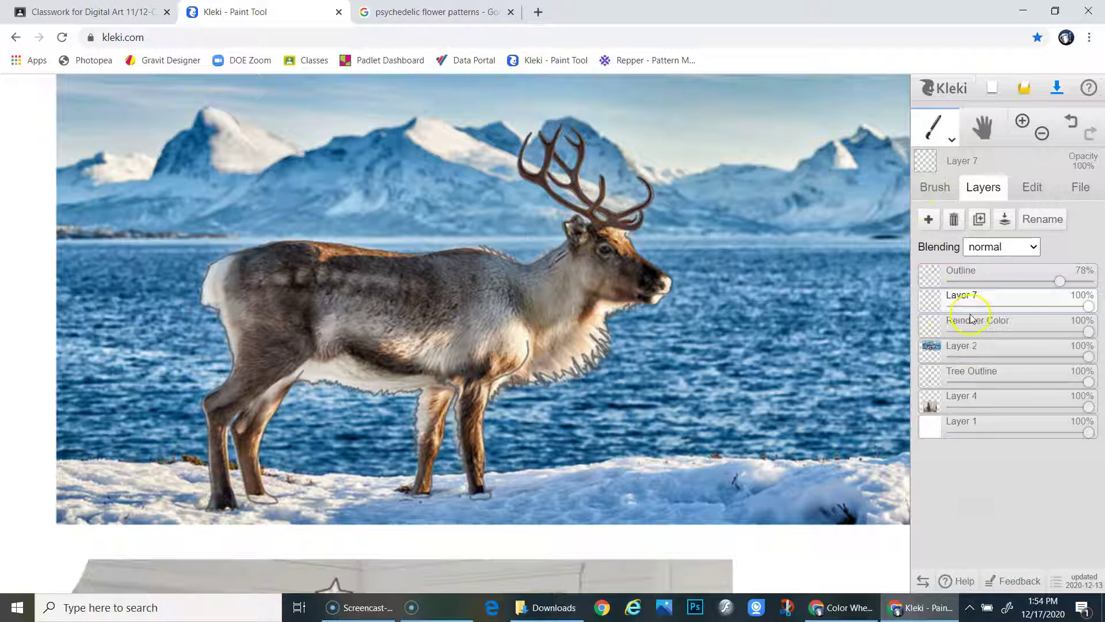
double_click(958, 297)
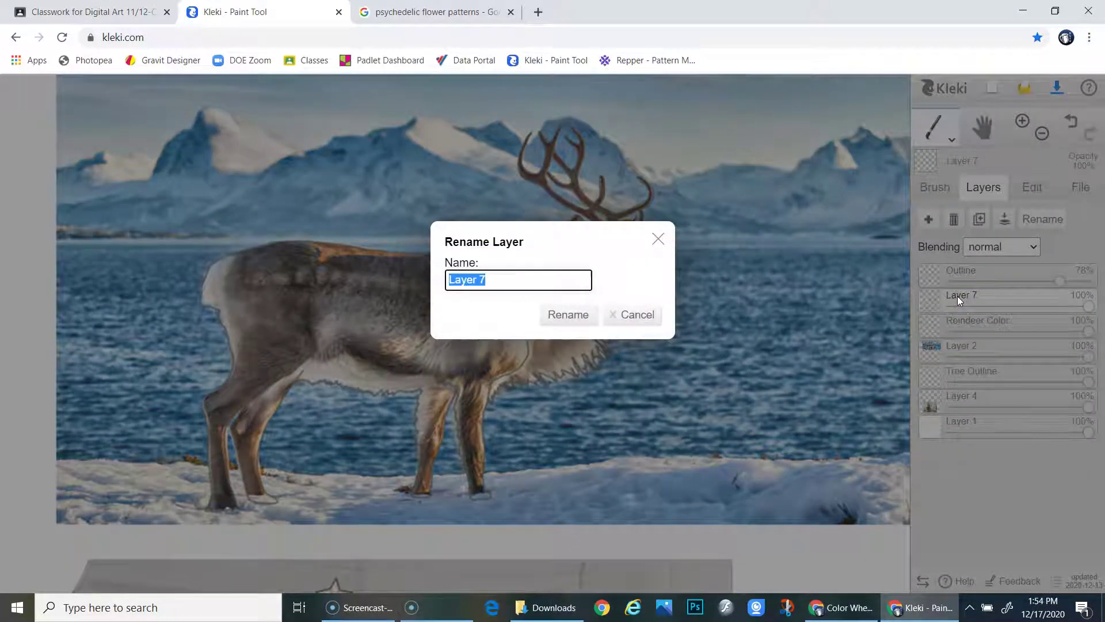
type("Xmas Tree Color")
key("Return")
left_click_drag(959, 300, 955, 377)
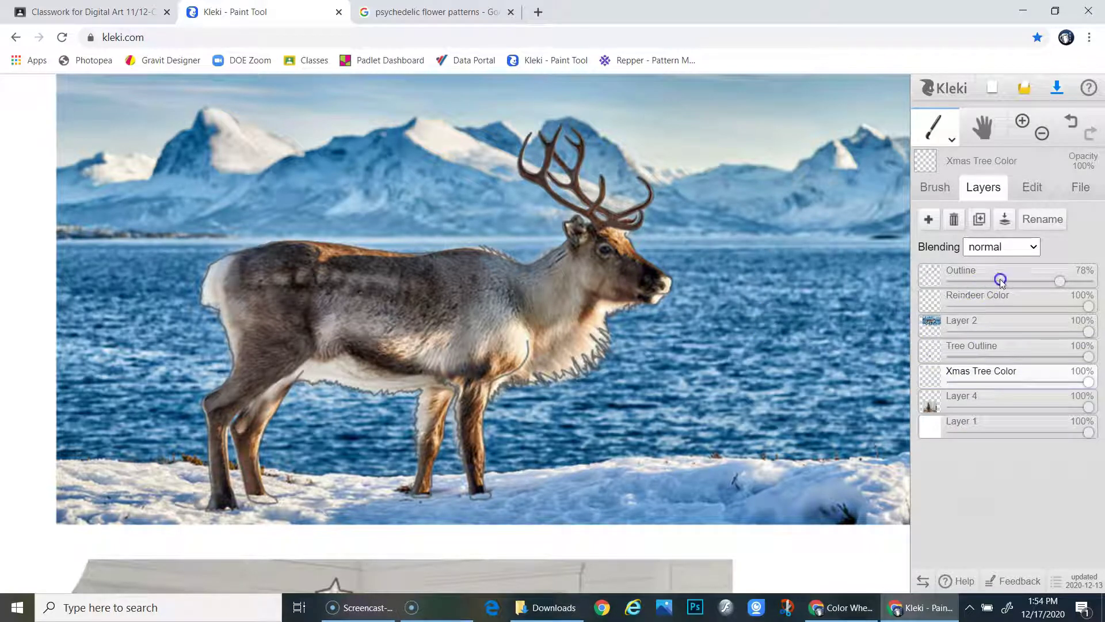
left_click(982, 279)
left_click(982, 299)
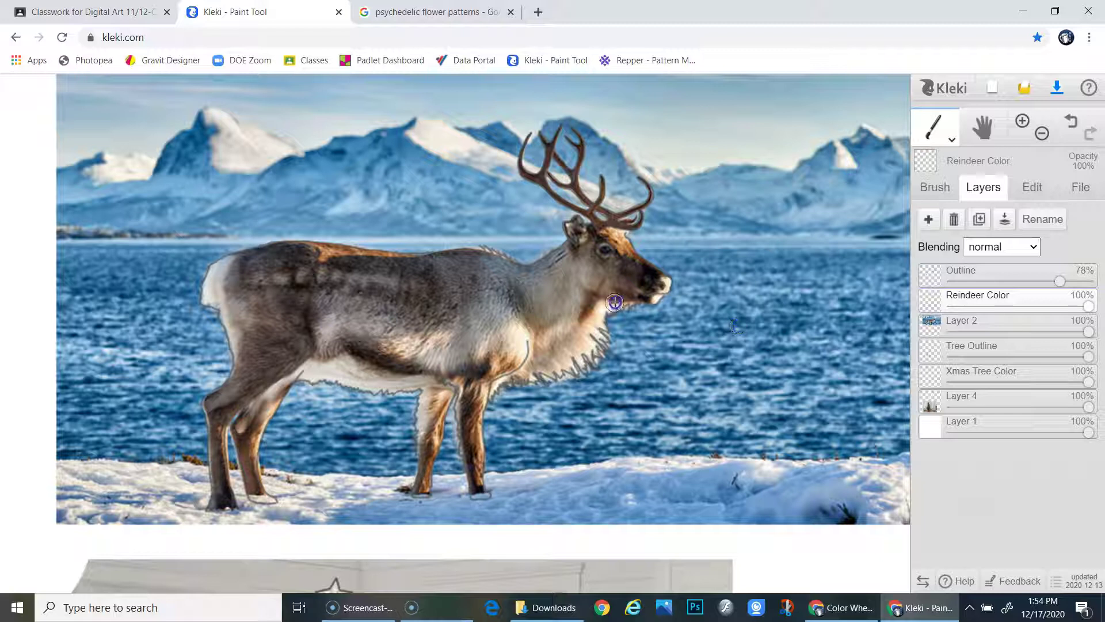
- Try painting the reindeer's chest and belly with a broad brown stroke, and undo it
mouse_move(611, 320)
left_mouse_down()
mouse_move(600, 360)
mouse_move(533, 393)
mouse_move(466, 360)
mouse_move(507, 338)
mouse_move(486, 389)
mouse_move(512, 384)
mouse_move(476, 362)
mouse_move(413, 387)
mouse_move(325, 389)
mouse_move(340, 368)
mouse_move(304, 378)
left_mouse_up()
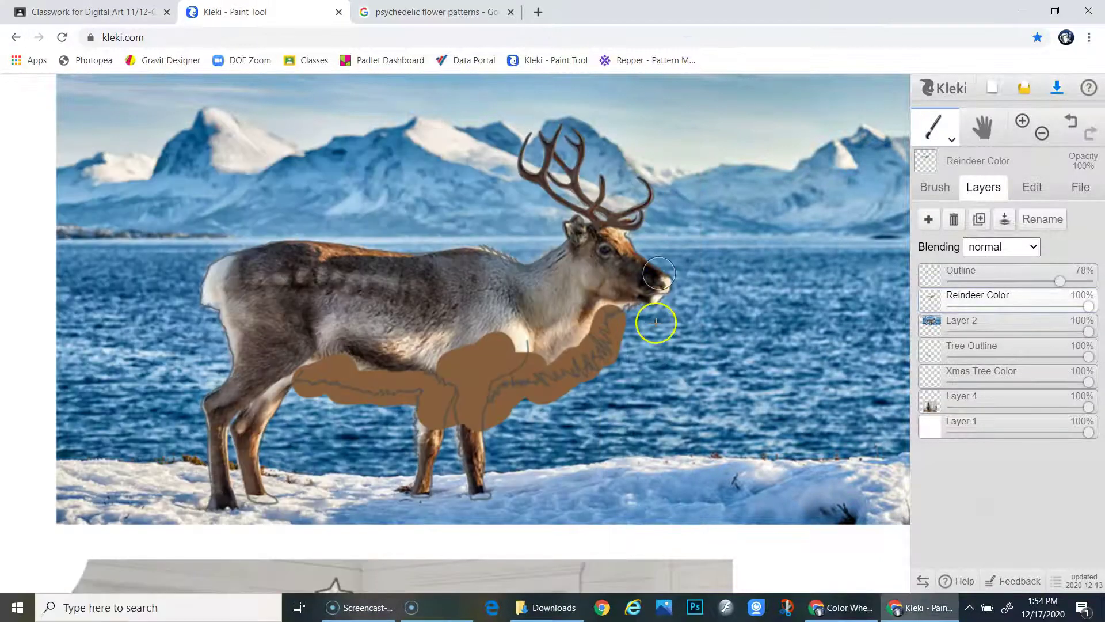
key("ctrl+z")
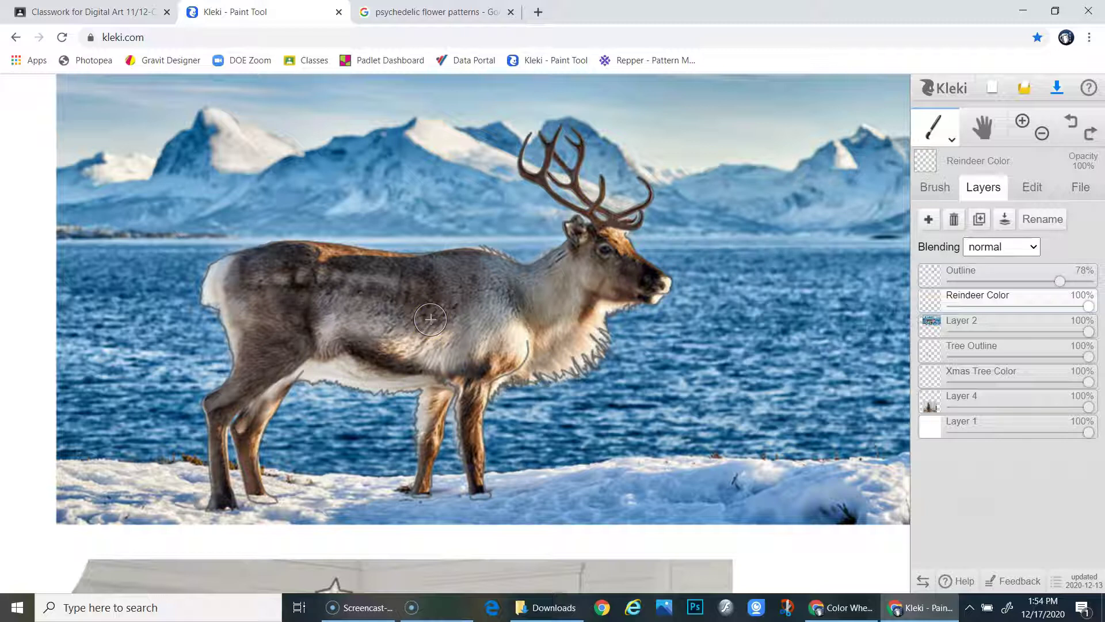
- Sample a tan from the reindeer's fur and a dark brown from its antlers, and paint a swatch of each above its back
mouse_move(431, 318)
left_mouse_down()
mouse_move(446, 338)
mouse_move(485, 313)
mouse_move(481, 343)
mouse_move(484, 311)
mouse_move(500, 306)
mouse_move(491, 301)
mouse_move(483, 308)
mouse_move(528, 301)
mouse_move(534, 313)
left_mouse_up()
left_click(557, 309)
mouse_move(391, 205)
left_mouse_down()
mouse_move(358, 197)
mouse_move(407, 202)
left_mouse_up()
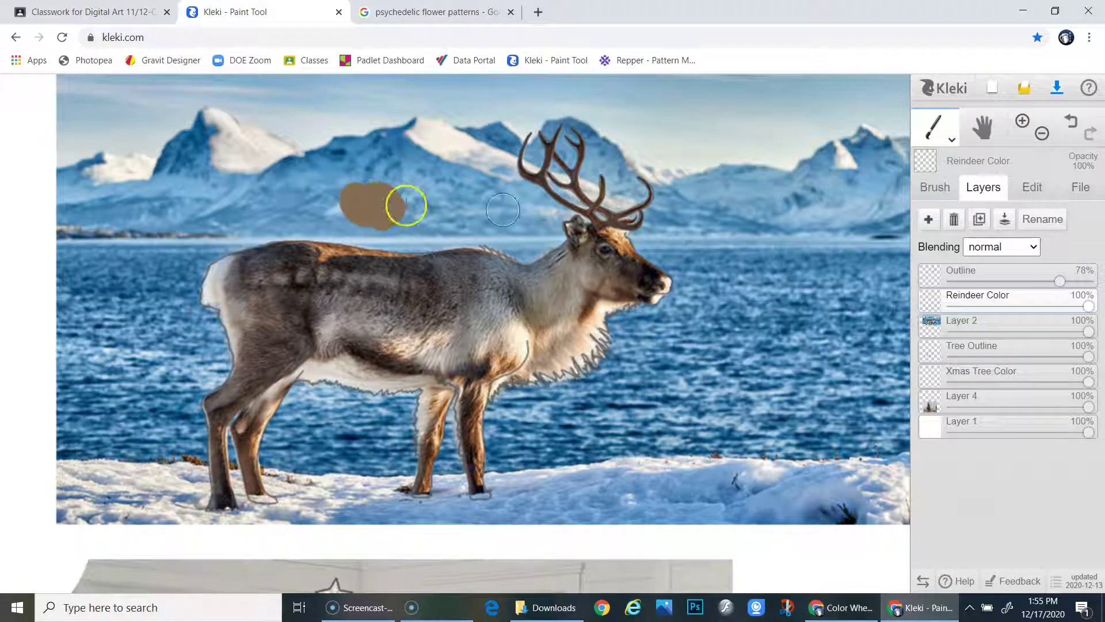
mouse_move(544, 176)
left_mouse_down()
mouse_move(554, 197)
mouse_move(593, 219)
left_mouse_up()
left_click_drag(420, 217, 427, 196)
left_click_drag(605, 205, 589, 212)
mouse_move(398, 211)
left_mouse_down()
mouse_move(432, 217)
mouse_move(409, 193)
mouse_move(420, 191)
mouse_move(417, 212)
mouse_move(409, 202)
mouse_move(420, 199)
left_mouse_up()
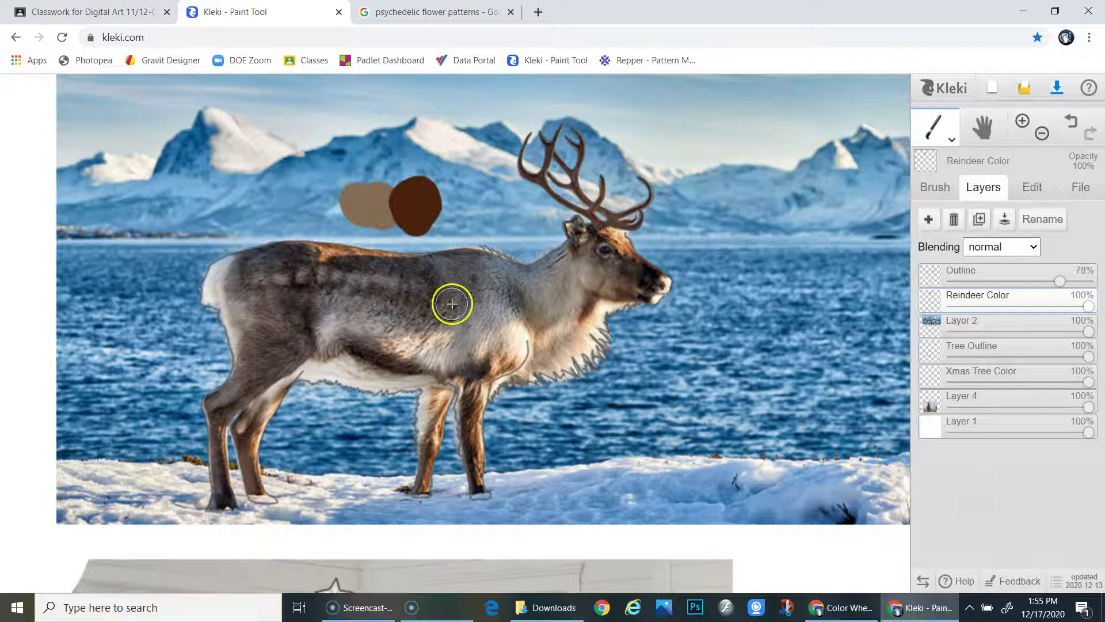
- Pick up the tan from its swatch and paint a broad band along the reindeer's body from rump to head
mouse_move(419, 357)
left_mouse_down()
mouse_move(419, 286)
mouse_move(444, 370)
mouse_move(485, 359)
left_mouse_up()
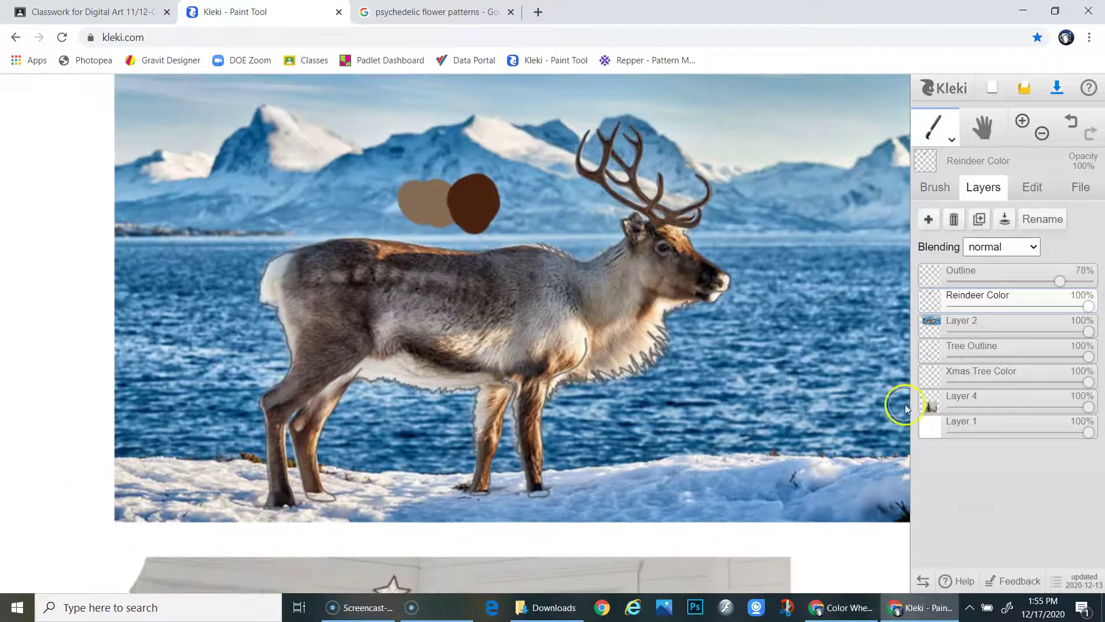
scroll(377, 321, "up", 1)
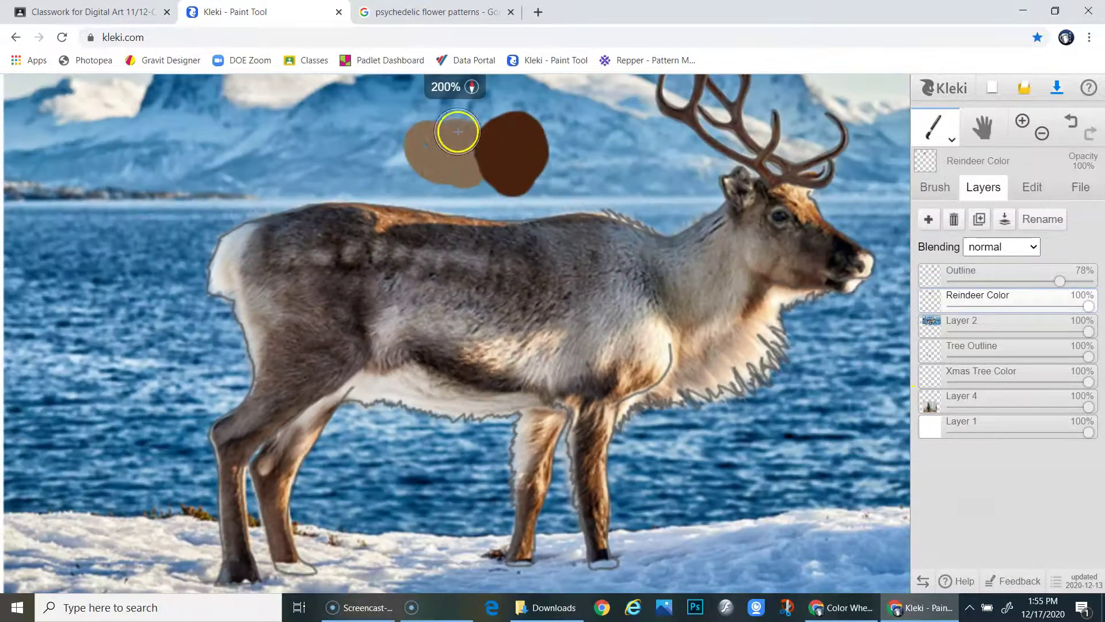
left_click(441, 148, "alt")
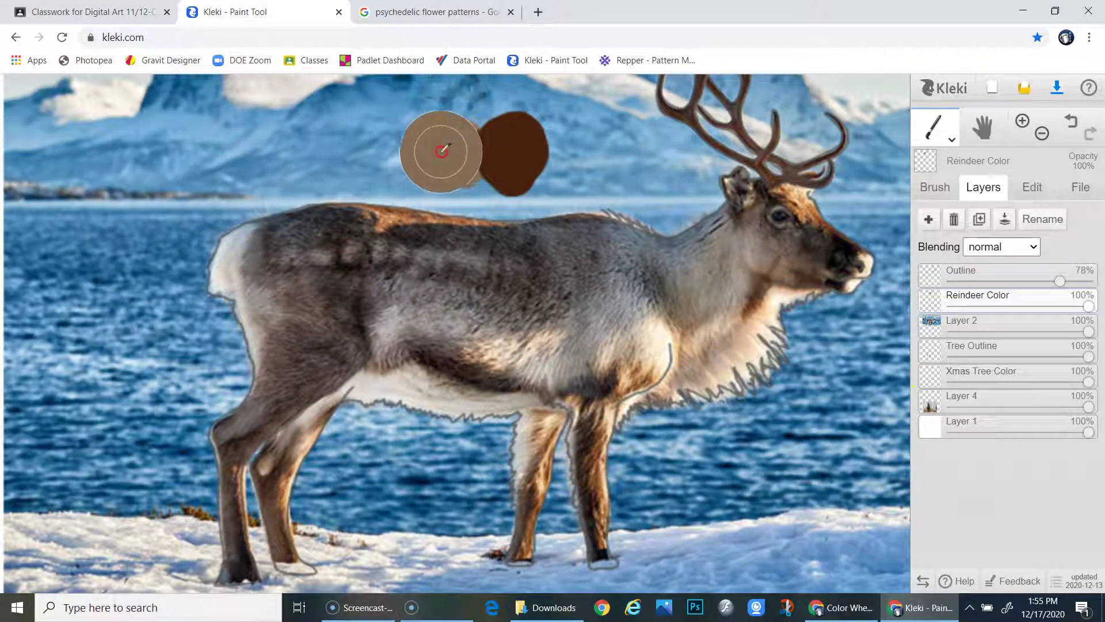
mouse_move(334, 278)
left_mouse_down()
mouse_move(599, 296)
mouse_move(311, 274)
mouse_move(495, 290)
mouse_move(691, 278)
mouse_move(777, 225)
mouse_move(636, 299)
left_mouse_up()
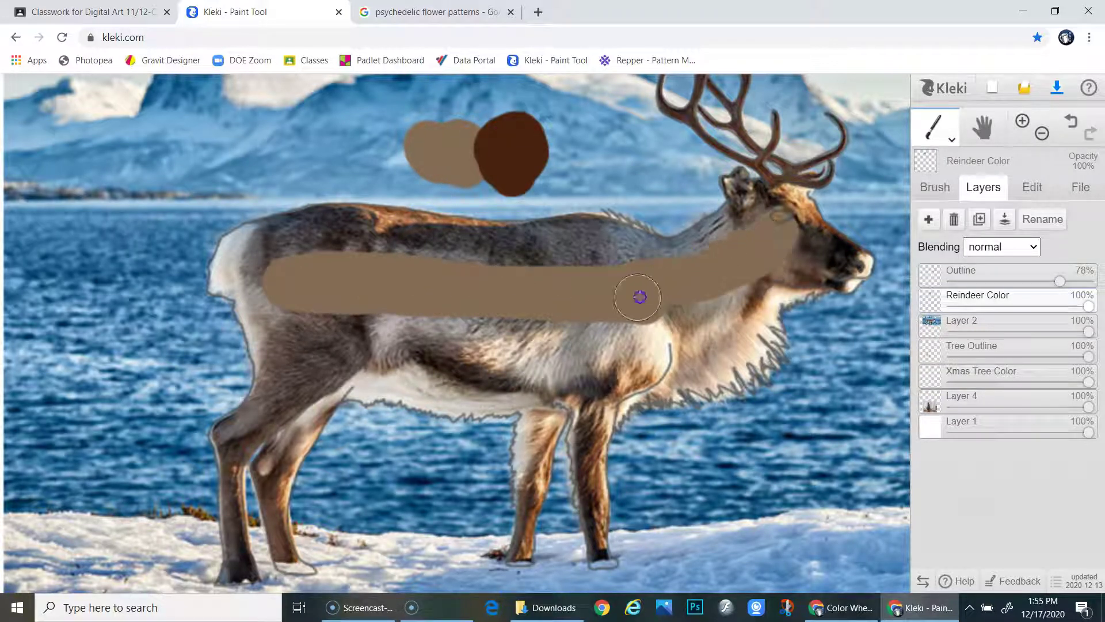
- Clear the tan paint from the reindeer's eye and add a small dark navy swatch beside the dark brown one
left_click(511, 149, "alt")
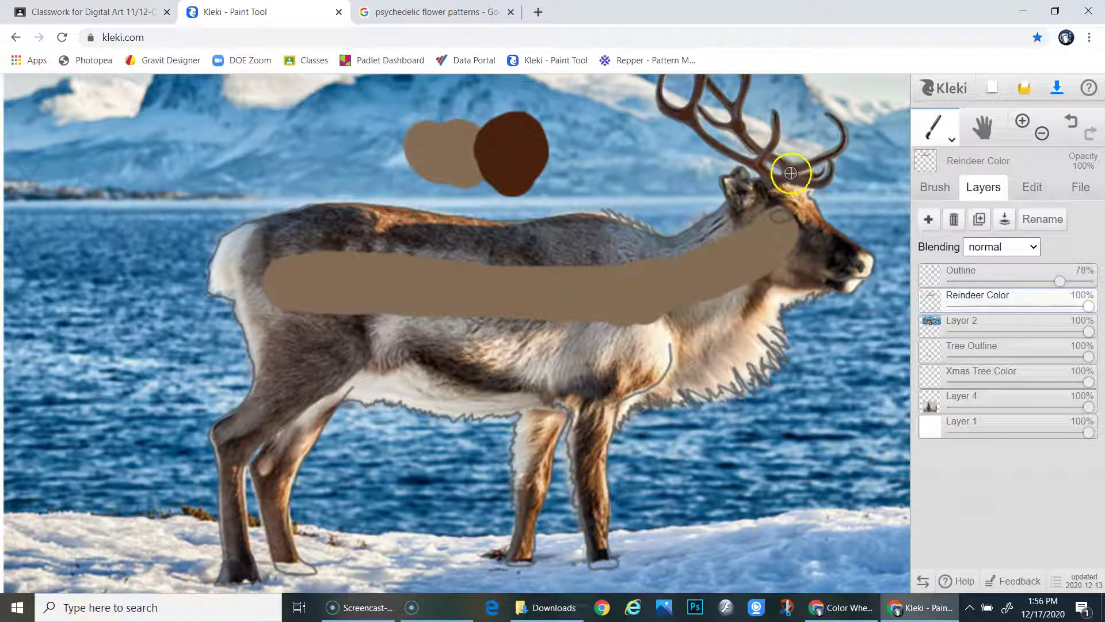
scroll(720, 276, "up", 1)
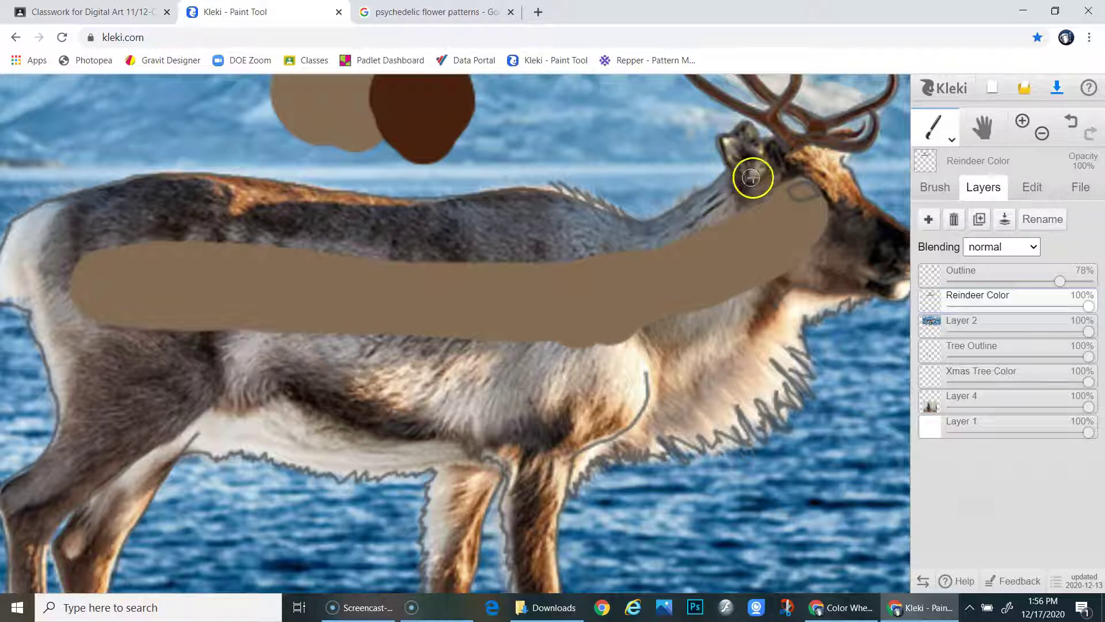
left_click_drag(786, 185, 811, 195)
key("ctrl+z")
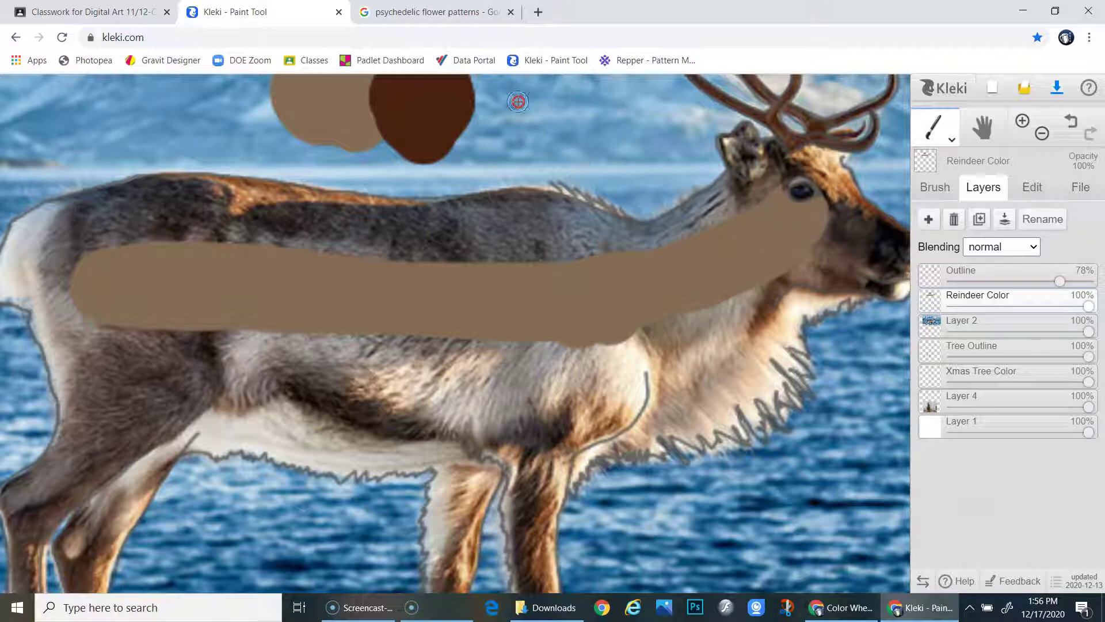
left_click(494, 101)
left_click_drag(810, 191, 794, 193)
- Lower the Layer 2 reference photo to 31% opacity and paint a narrow tan strip along the reindeer's back outline
left_click(989, 248)
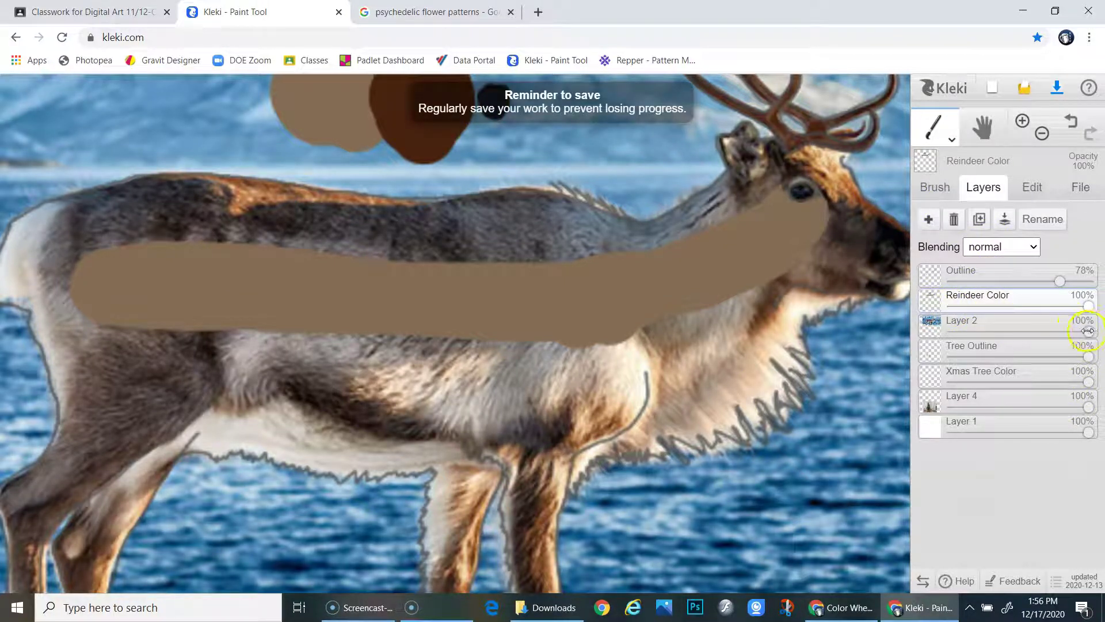
mouse_move(1087, 331)
left_mouse_down()
mouse_move(1020, 339)
mouse_move(993, 329)
left_mouse_up()
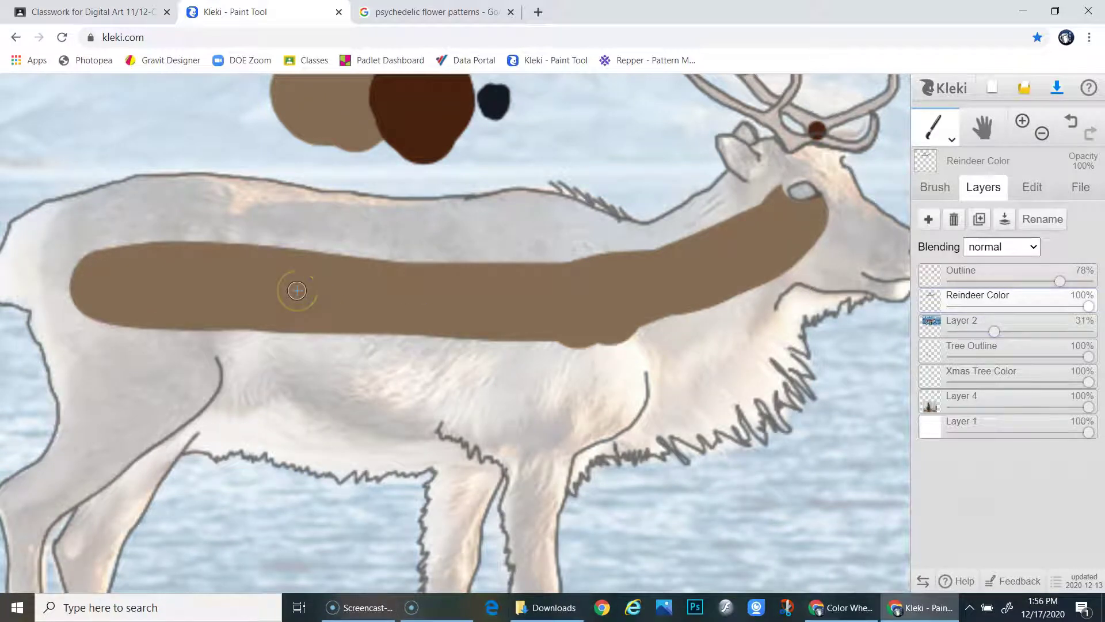
left_click(375, 288)
left_click(784, 281)
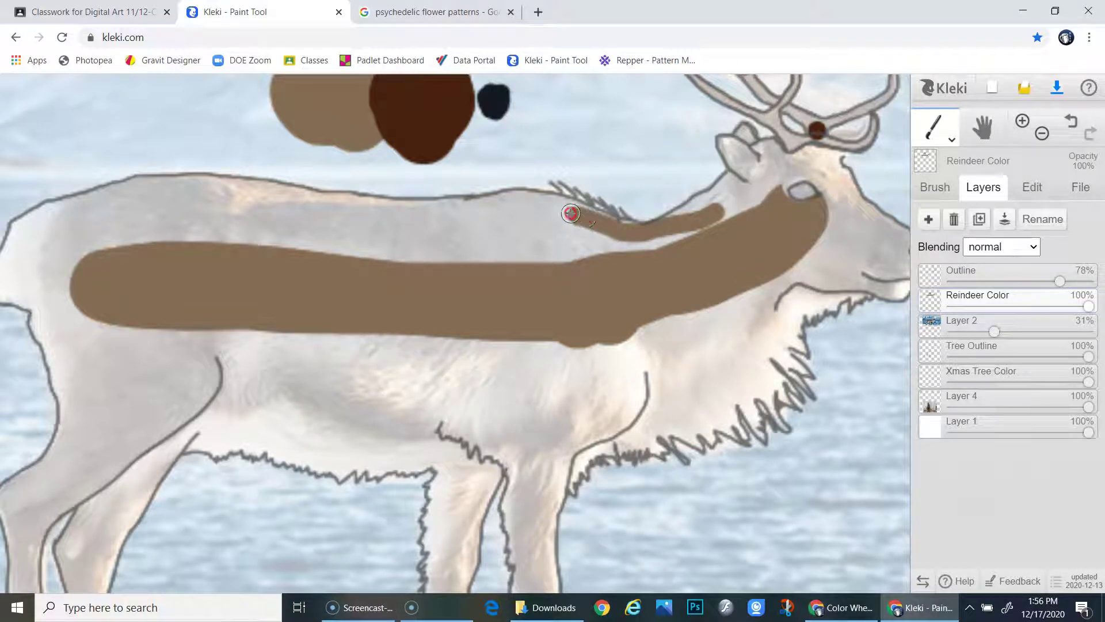
mouse_move(585, 210)
left_mouse_down()
mouse_move(525, 197)
mouse_move(403, 212)
left_mouse_up()
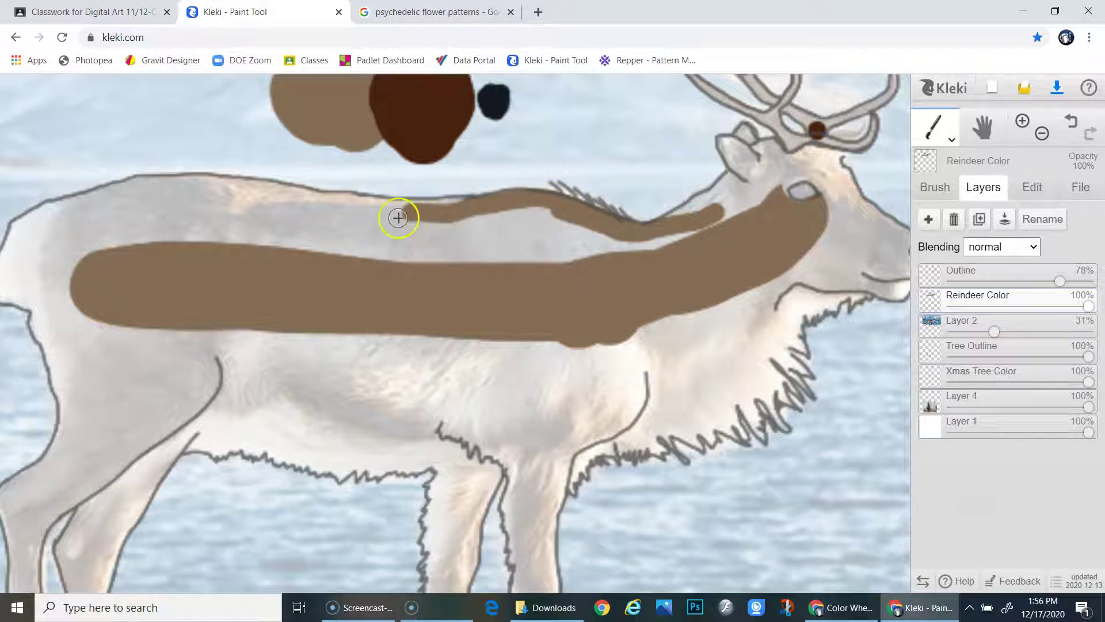
- Fill the reindeer's flank and lower body with tan below the broad band
mouse_move(456, 351)
left_mouse_down()
mouse_move(401, 356)
mouse_move(376, 390)
mouse_move(393, 425)
mouse_move(435, 439)
mouse_move(487, 430)
mouse_move(502, 413)
mouse_move(486, 375)
mouse_move(436, 361)
left_mouse_up()
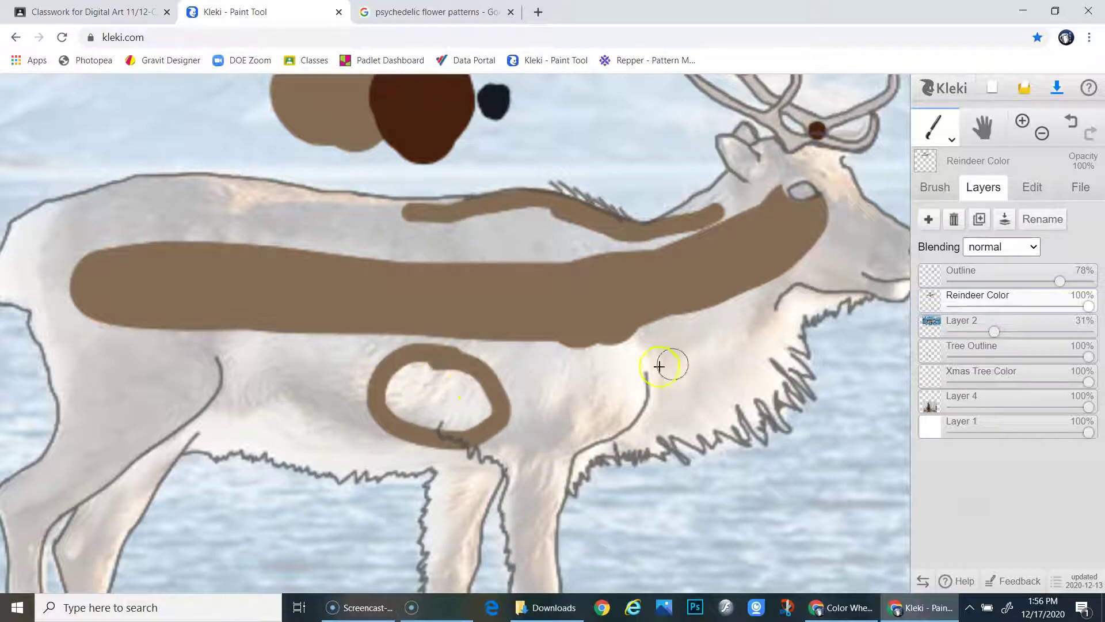
mouse_move(399, 394)
left_mouse_down()
mouse_move(461, 395)
mouse_move(440, 385)
mouse_move(424, 393)
mouse_move(500, 402)
mouse_move(512, 373)
mouse_move(597, 392)
mouse_move(582, 374)
mouse_move(374, 366)
left_mouse_up()
mouse_move(452, 377)
left_mouse_down()
mouse_move(286, 382)
mouse_move(236, 328)
left_mouse_up()
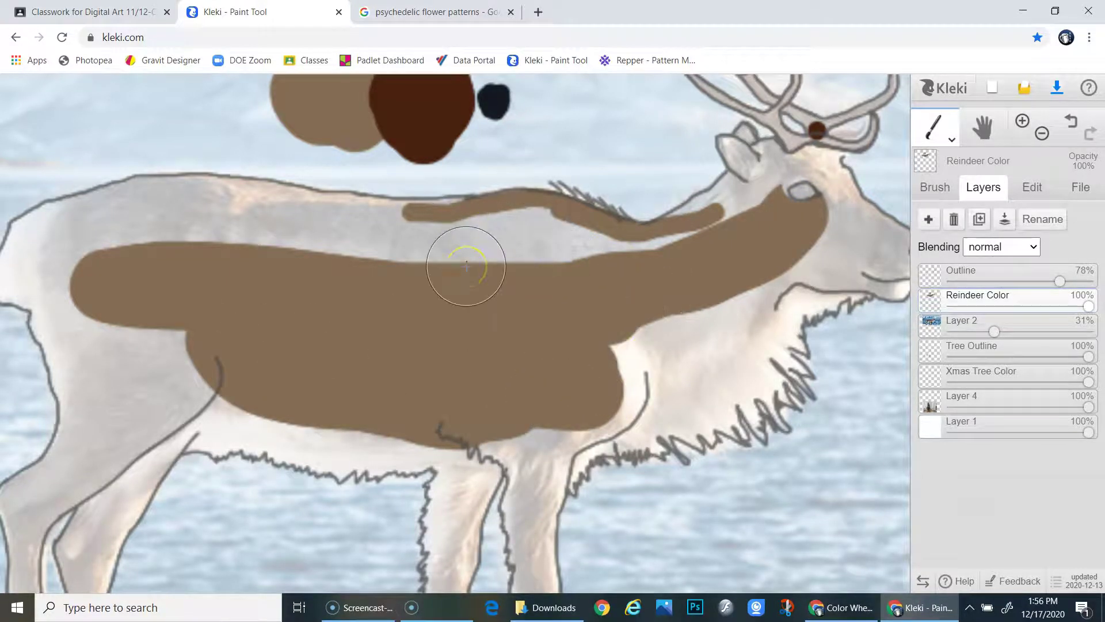
mouse_move(513, 446)
left_mouse_down()
mouse_move(549, 450)
mouse_move(553, 468)
mouse_move(581, 448)
mouse_move(545, 414)
left_mouse_up()
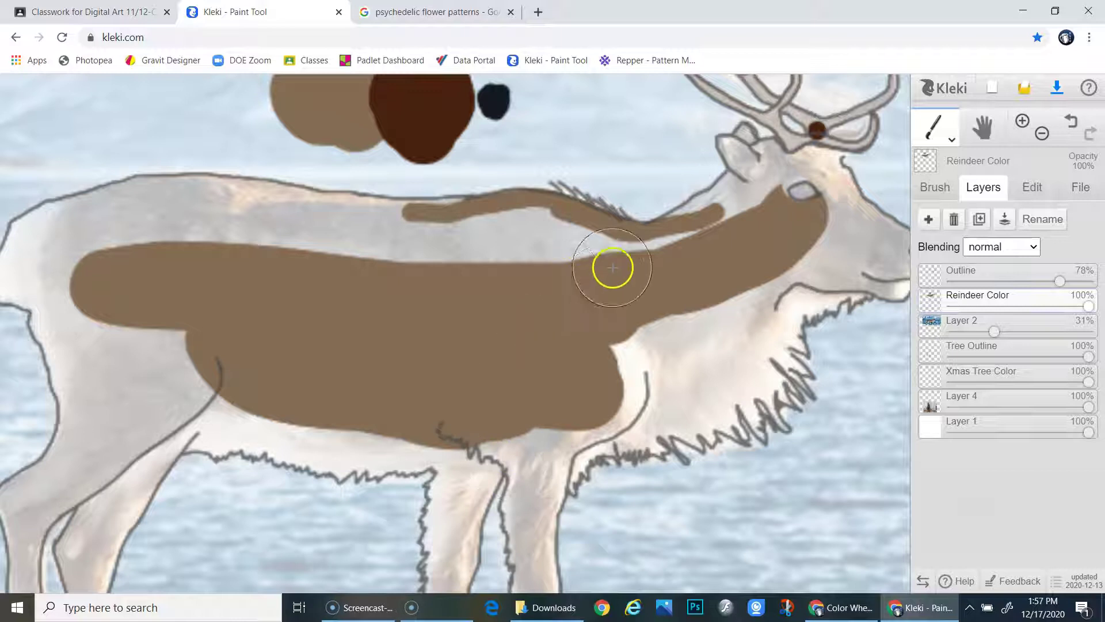
- Continue the tan fill over the reindeer's back, rump and hind legs, staying within the outline
left_click_drag(671, 257, 237, 217)
scroll(288, 323, "up", 5)
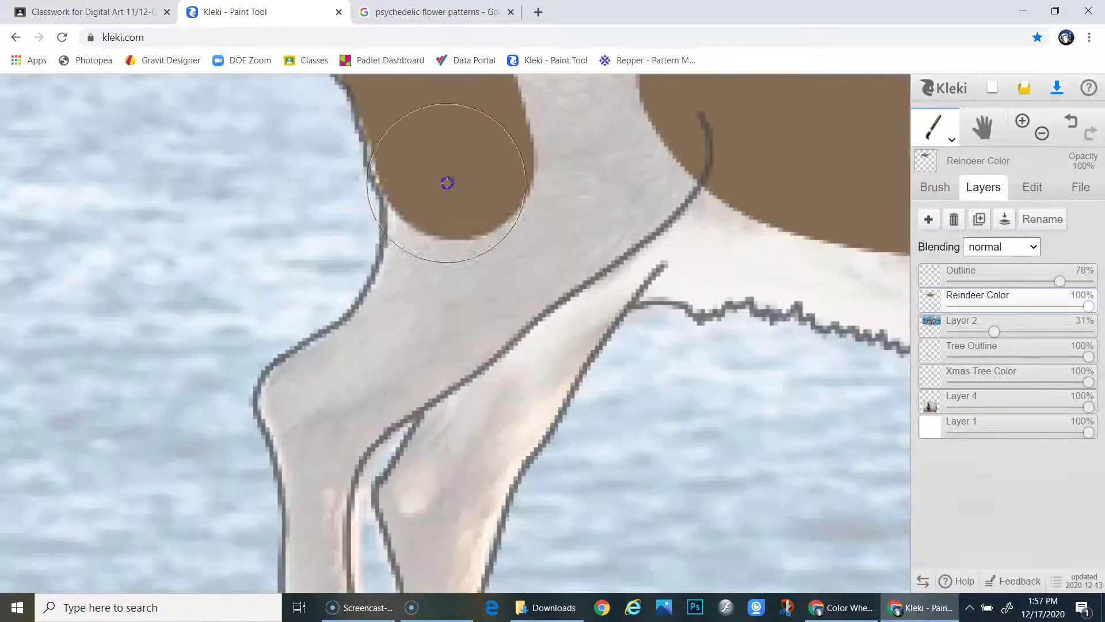
mouse_move(446, 183)
left_mouse_down()
mouse_move(432, 267)
mouse_move(311, 407)
mouse_move(506, 449)
mouse_move(560, 303)
mouse_move(671, 158)
mouse_move(587, 234)
mouse_move(626, 172)
mouse_move(597, 293)
mouse_move(614, 424)
mouse_move(612, 239)
mouse_move(526, 463)
mouse_move(459, 180)
mouse_move(472, 385)
mouse_move(501, 417)
mouse_move(483, 409)
mouse_move(602, 411)
mouse_move(562, 338)
mouse_move(551, 277)
mouse_move(562, 326)
mouse_move(549, 365)
mouse_move(574, 254)
mouse_move(664, 321)
mouse_move(657, 381)
mouse_move(631, 308)
mouse_move(501, 399)
mouse_move(611, 343)
mouse_move(402, 320)
mouse_move(271, 395)
mouse_move(178, 476)
mouse_move(434, 385)
mouse_move(442, 234)
mouse_move(483, 279)
mouse_move(447, 349)
mouse_move(374, 232)
left_mouse_up()
mouse_move(458, 275)
left_mouse_down()
mouse_move(279, 205)
mouse_move(240, 240)
mouse_move(247, 230)
mouse_move(148, 213)
mouse_move(385, 264)
mouse_move(439, 244)
mouse_move(575, 239)
mouse_move(587, 214)
mouse_move(505, 345)
left_mouse_up()
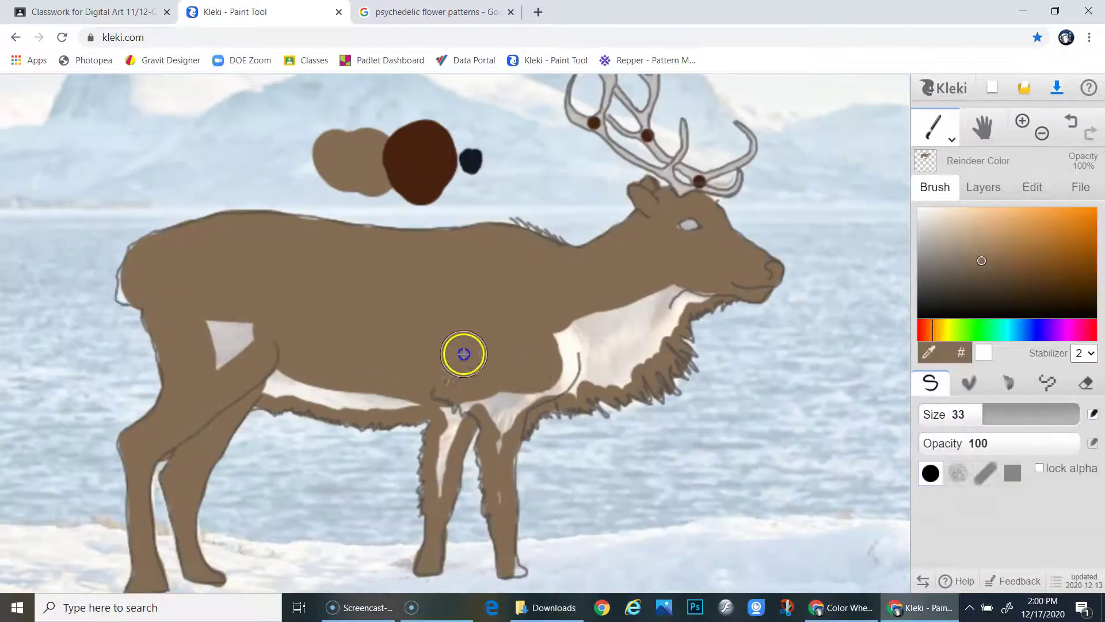
- Fill the remaining gaps in the chest, belly and legs with tan, and clean the leg edges with a size 2.4 eraser
mouse_move(461, 352)
left_mouse_down()
mouse_move(486, 393)
mouse_move(360, 393)
mouse_move(244, 326)
left_mouse_up()
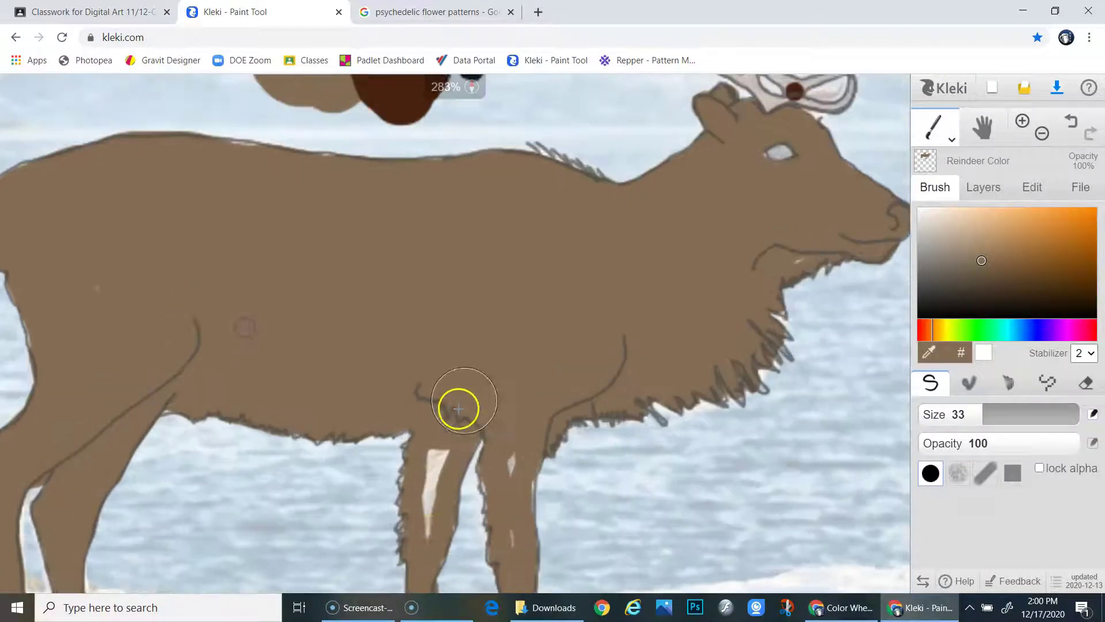
left_click_drag(456, 407, 500, 466)
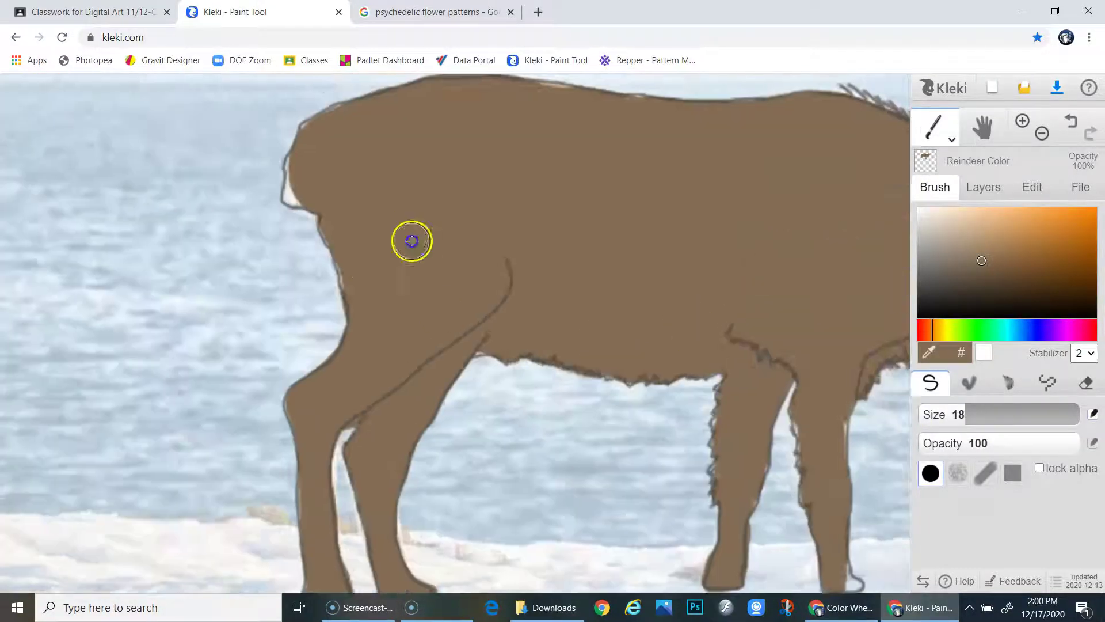
key("e")
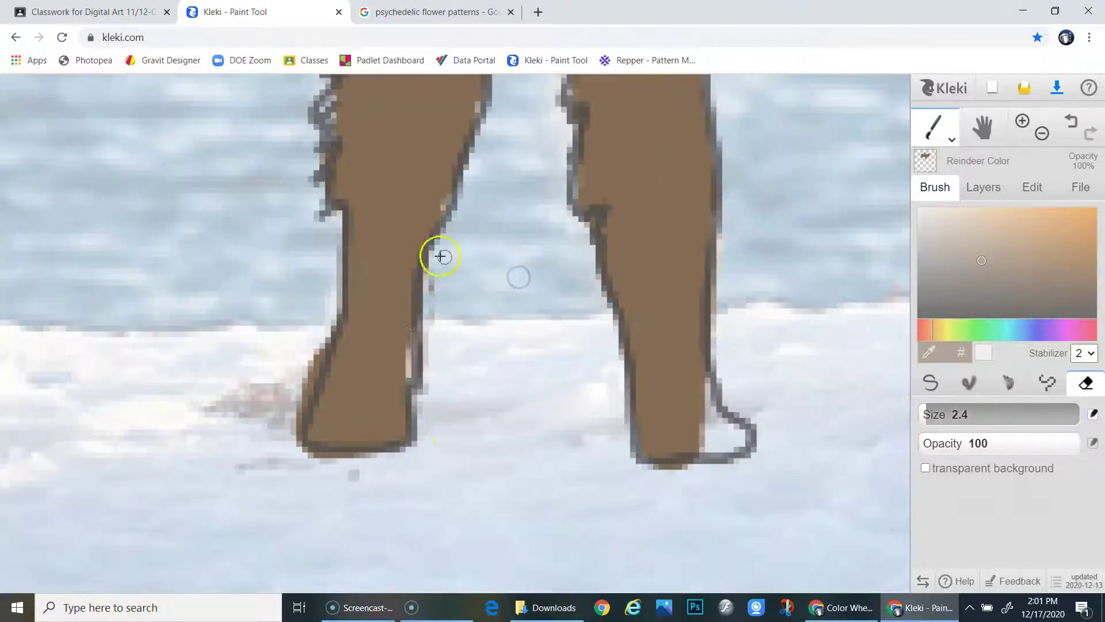
key("b")
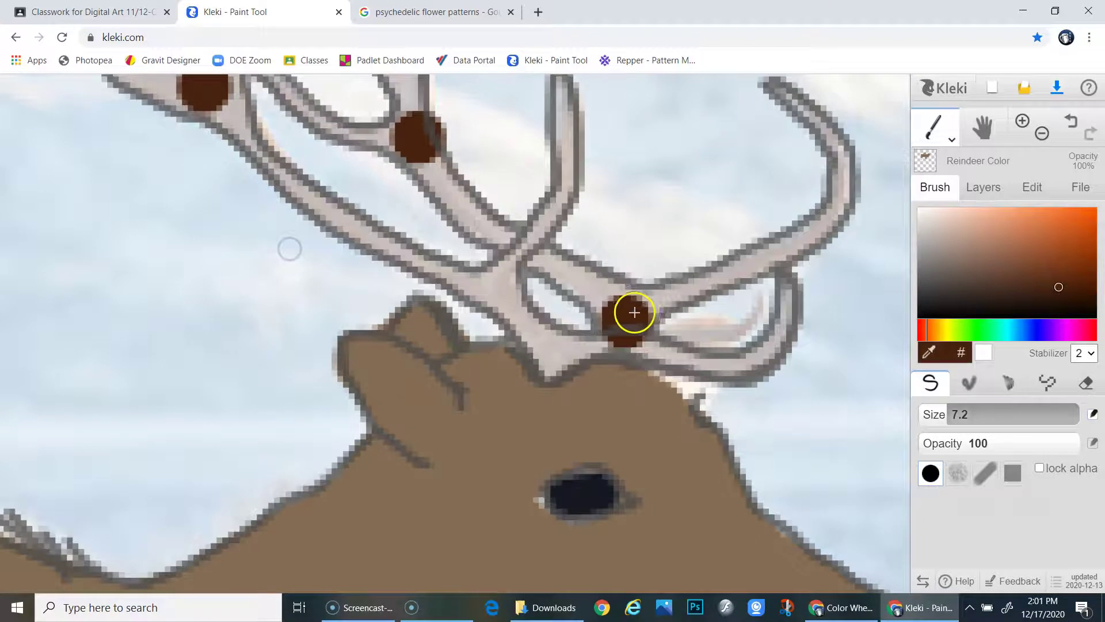
- Paint the reindeer's antlers dark brown along all branches and tips with a size 5.2 brush
mouse_move(632, 313)
left_mouse_down()
mouse_move(805, 234)
mouse_move(813, 118)
mouse_move(669, 351)
mouse_move(693, 320)
mouse_move(562, 274)
left_mouse_up()
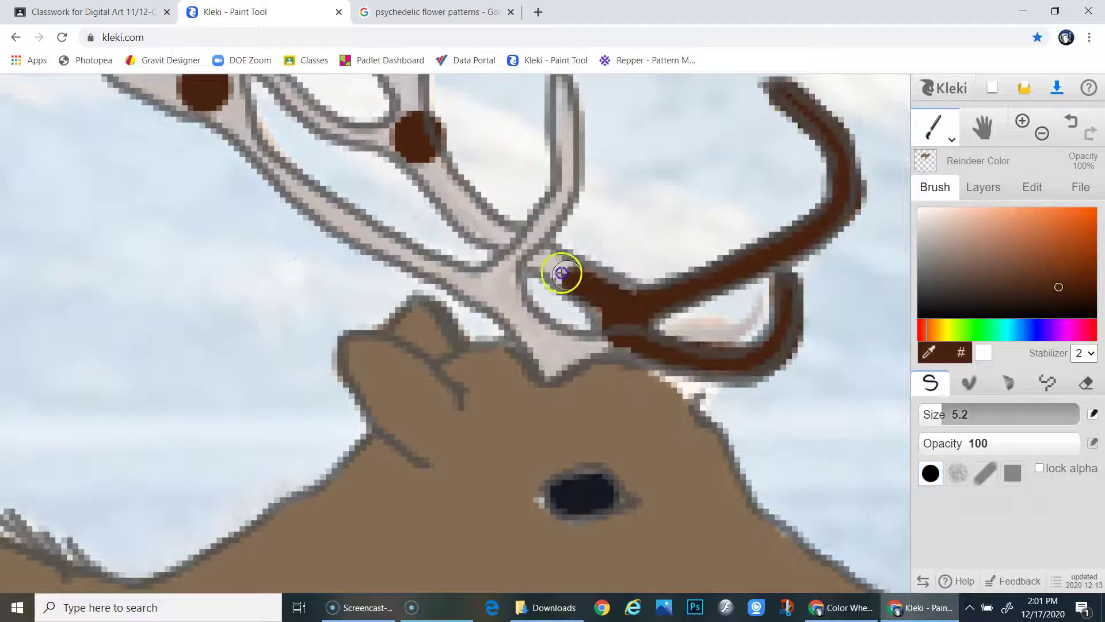
mouse_move(415, 415)
left_mouse_down()
mouse_move(424, 222)
mouse_move(288, 288)
left_mouse_up()
mouse_move(241, 443)
left_mouse_down()
mouse_move(244, 235)
mouse_move(126, 399)
left_mouse_up()
mouse_move(75, 265)
left_mouse_down()
mouse_move(277, 428)
mouse_move(395, 412)
left_mouse_up()
left_click_drag(395, 412, 426, 233)
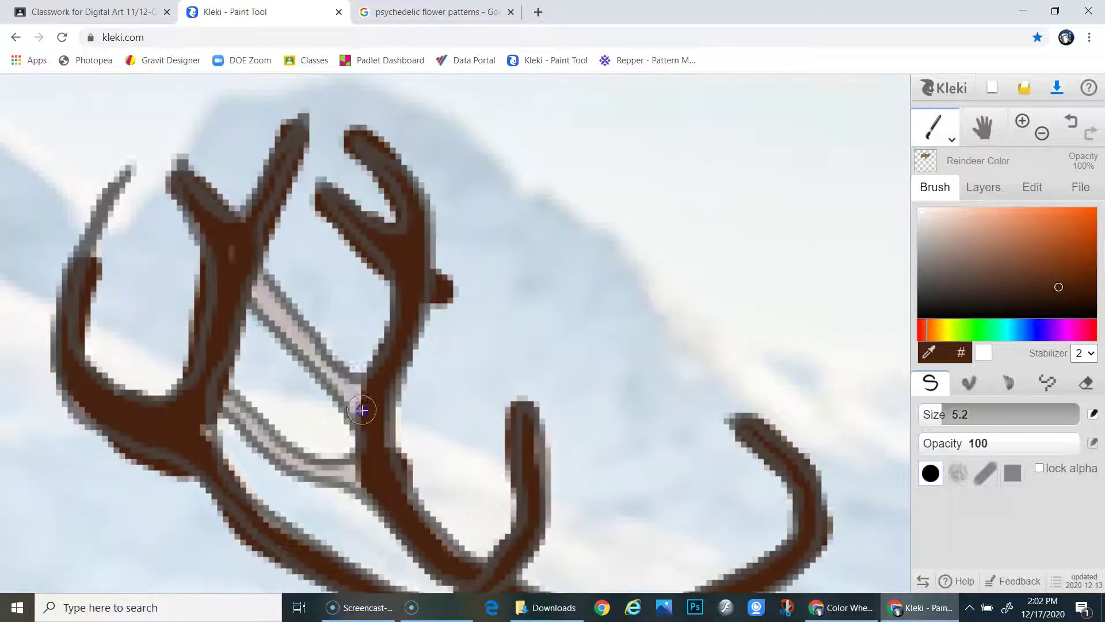
left_click_drag(363, 407, 248, 271)
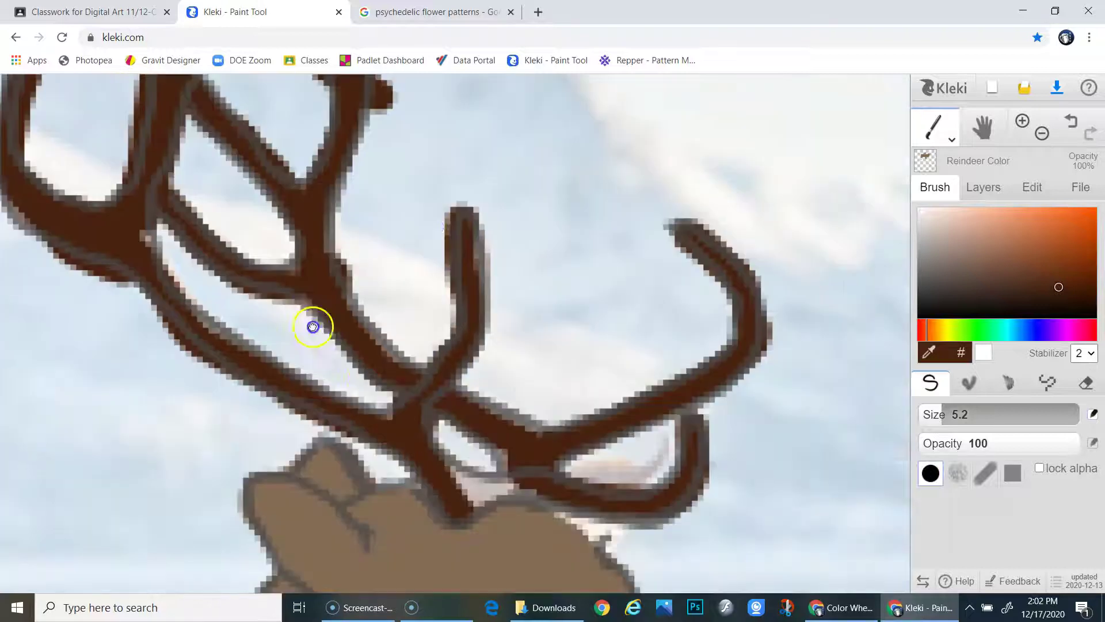
- Erase the stray dark brown paint beside the antler branches with a size 4 eraser, and return to the brush
key("e")
key("b")
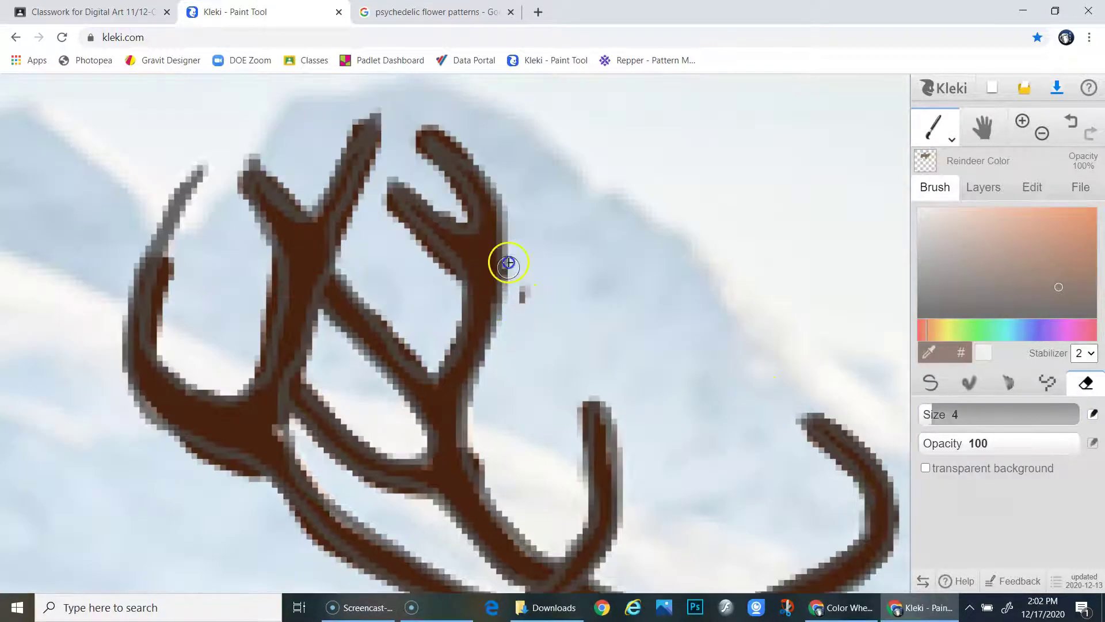
mouse_move(506, 262)
left_mouse_down()
mouse_move(390, 140)
mouse_move(317, 214)
mouse_move(408, 240)
mouse_move(459, 218)
mouse_move(265, 260)
mouse_move(239, 391)
mouse_move(160, 284)
mouse_move(191, 446)
left_mouse_up()
scroll(191, 446, "down", 4)
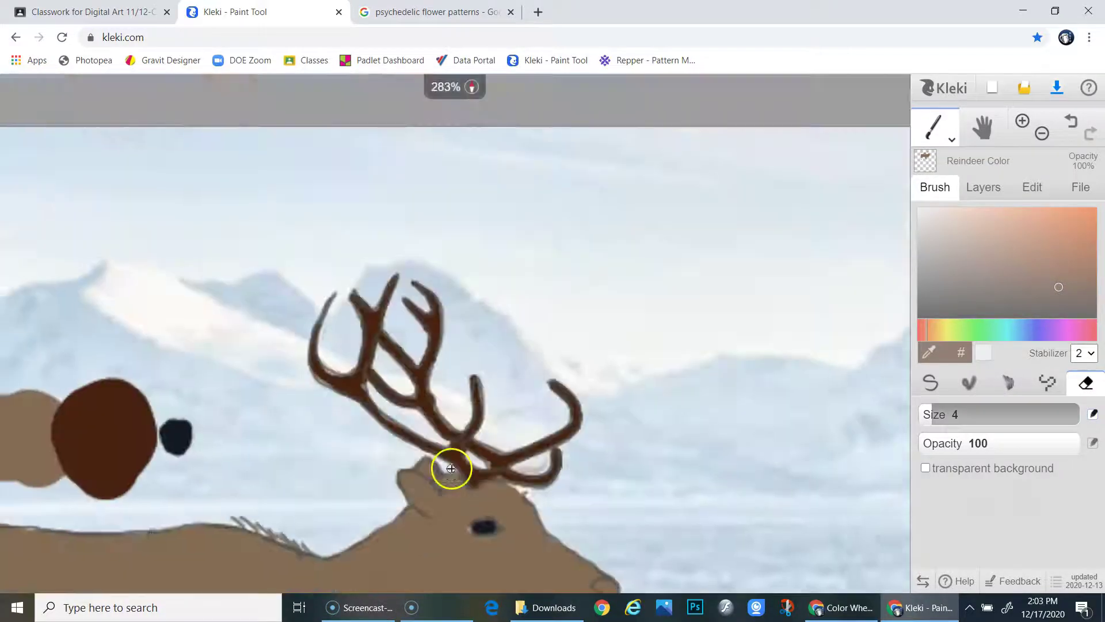
scroll(451, 463, "up", 4)
key("b")
- Sample the dark color from the reindeer's eye and open the layer list
scroll(377, 464, "down", 5)
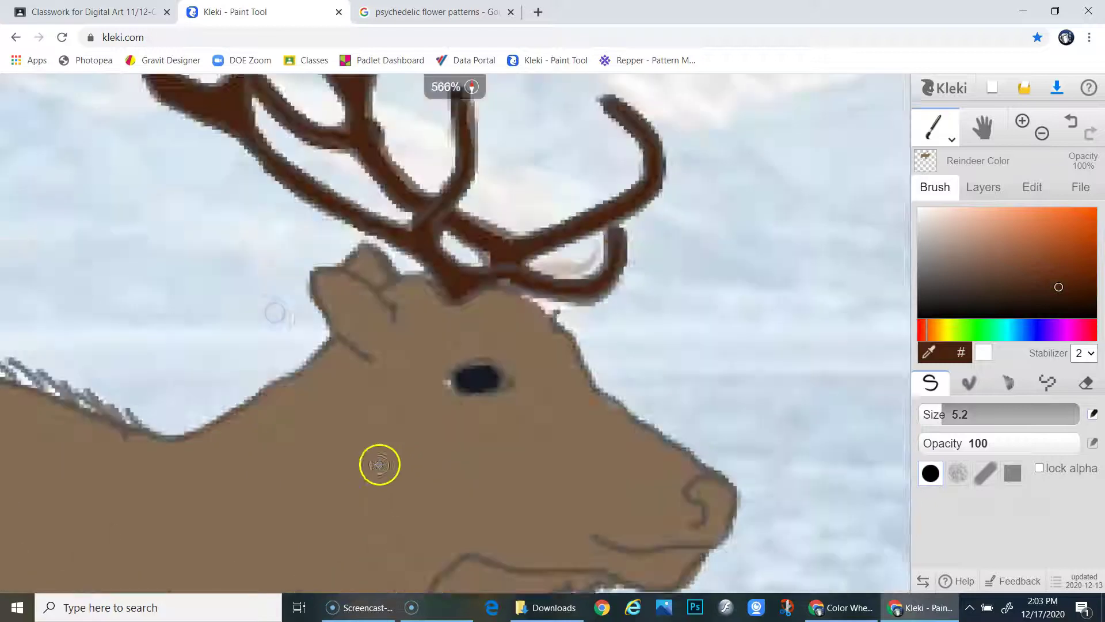
left_click(469, 385, "alt")
scroll(273, 281, "up", 5)
scroll(273, 281, "down", 5)
scroll(456, 395, "up", 1)
left_click(982, 187)
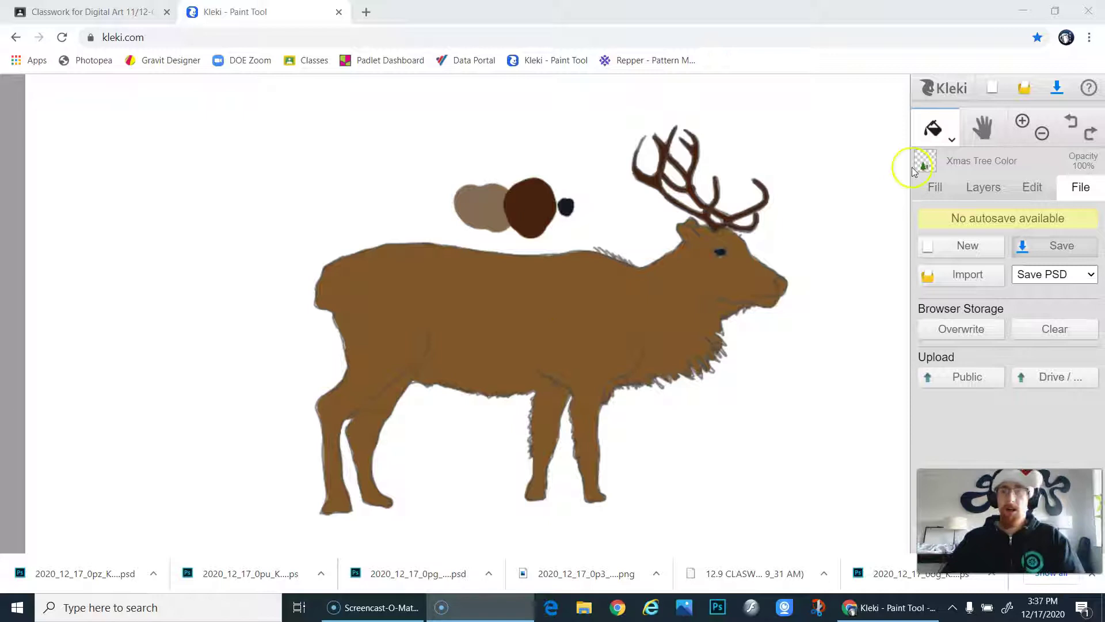
- Switch to the Brush tool and look over the colored Christmas tree and reindeer
left_click(954, 140)
left_click(940, 167)
mouse_move(579, 407)
left_mouse_down()
mouse_move(522, 328)
mouse_move(611, 262)
left_mouse_up()
scroll(522, 312, "down", 1)
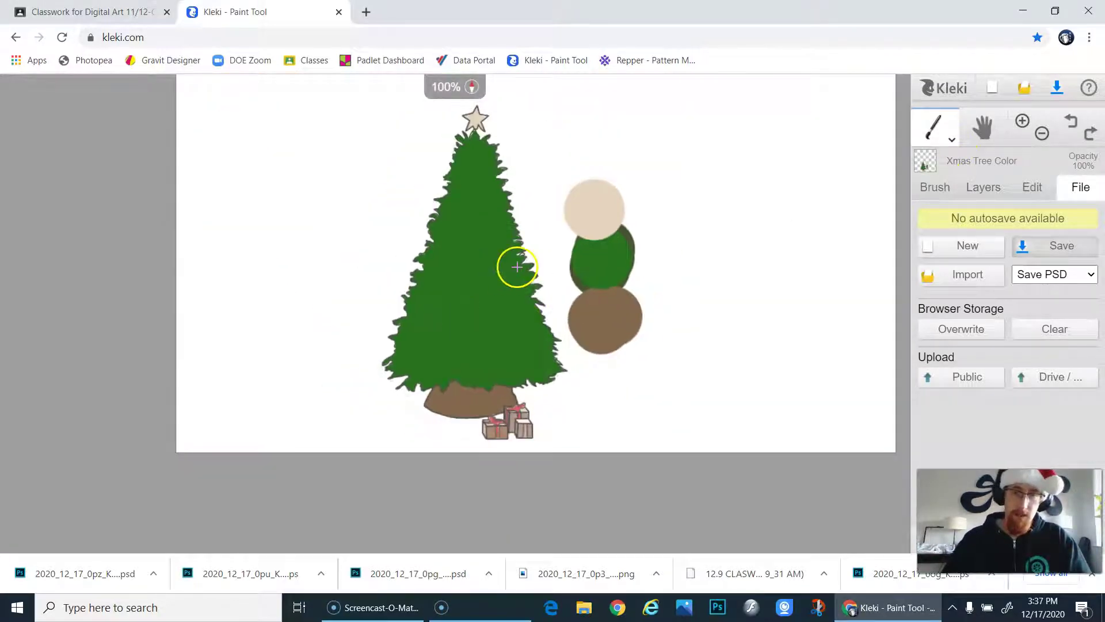
scroll(467, 294, "up", 2)
left_click_drag(525, 242, 418, 492)
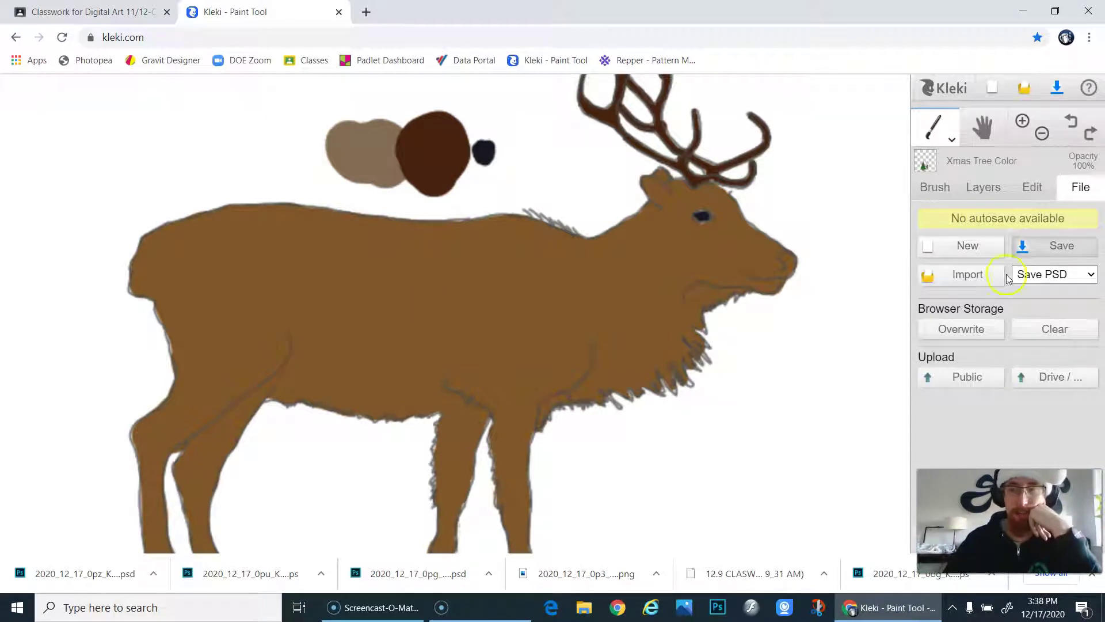
- With the Fill tool, sample the tan swatch above the reindeer, try filling its body on the Xmas Tree Color layer, and undo the fill
left_click(953, 142)
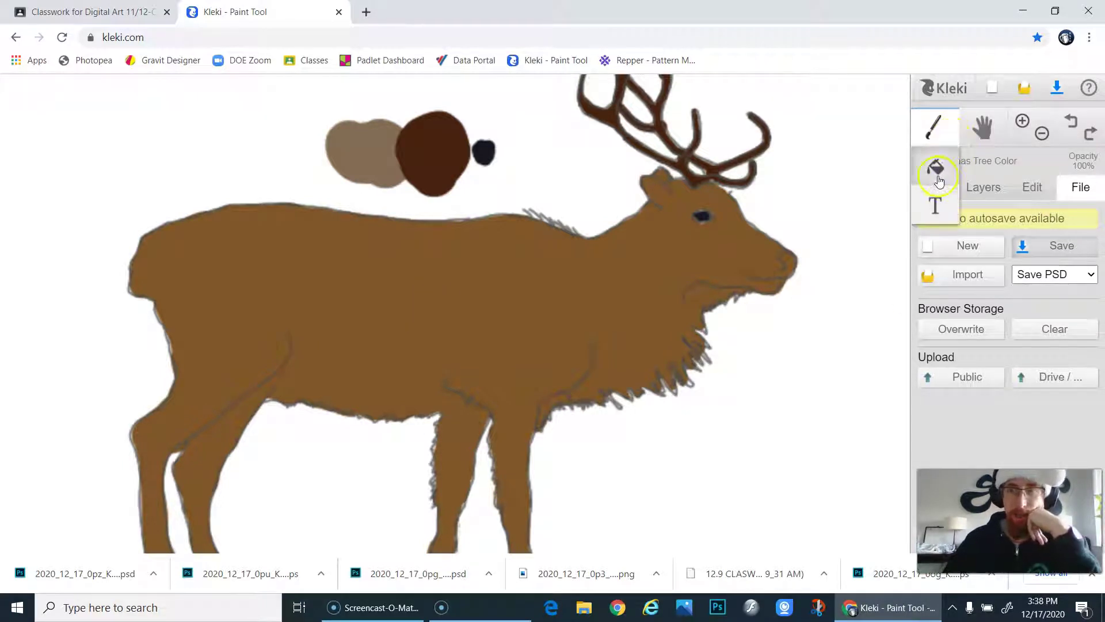
left_click(938, 178)
left_click(352, 144, "alt")
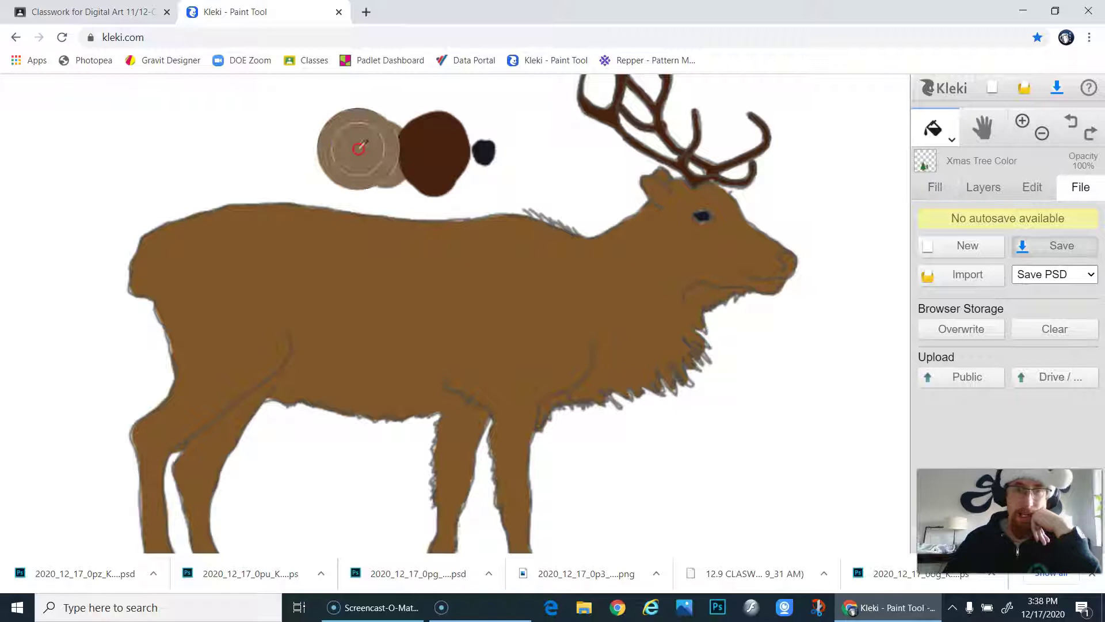
left_click(357, 297)
key("ctrl+z")
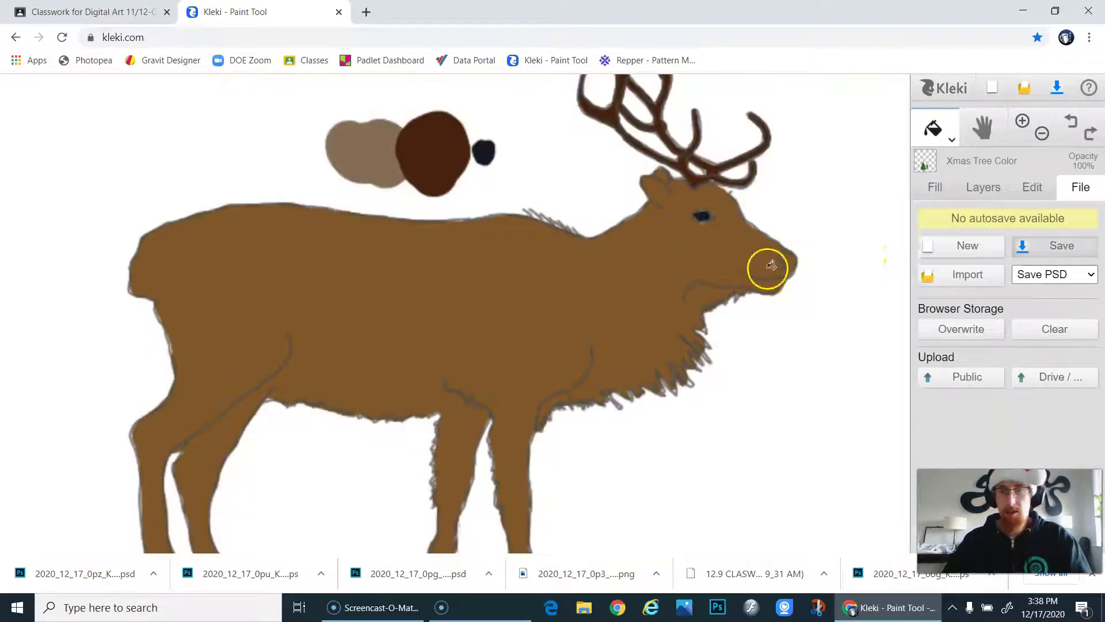
- Select the Reindeer Color layer and fill the reindeer's body with the sampled tan
left_click(944, 192)
left_click(976, 194)
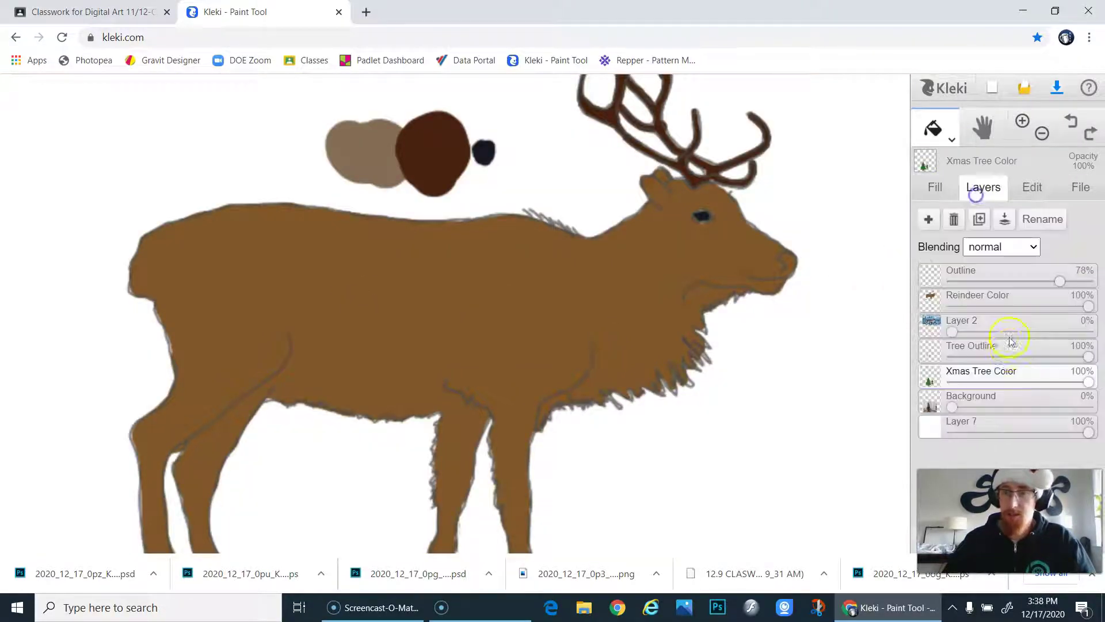
left_click(979, 300)
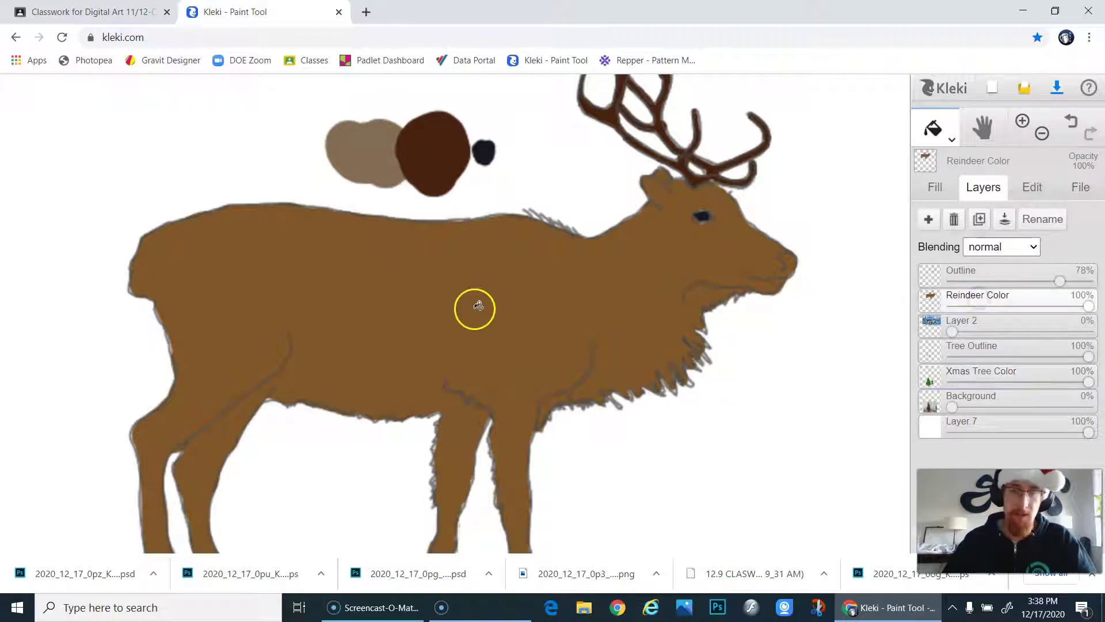
left_click(418, 295)
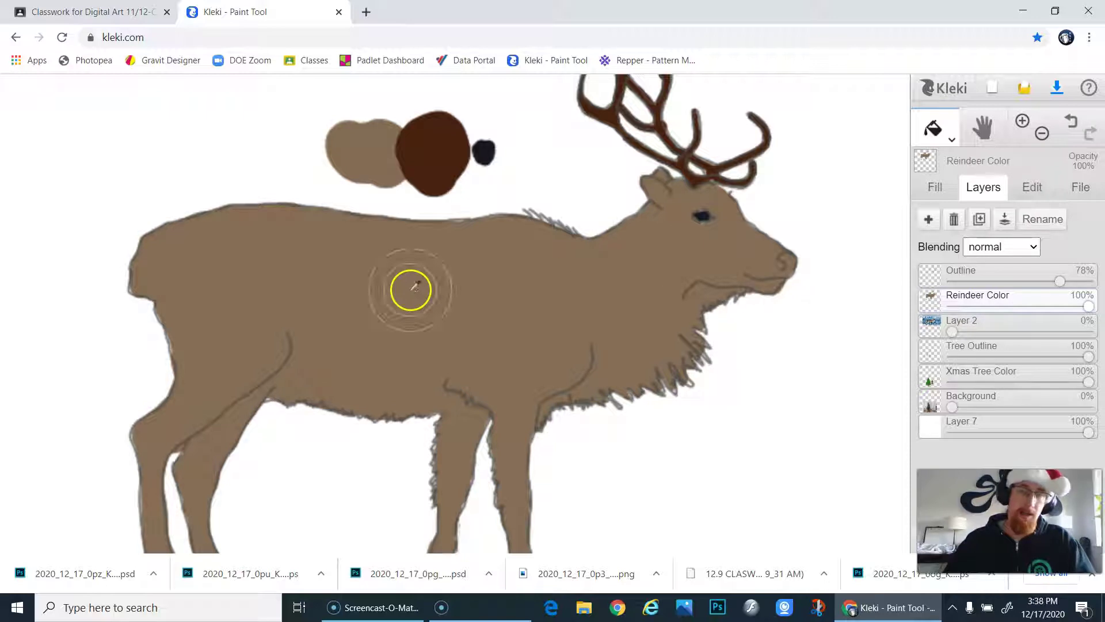
- Try a dark yellowish-brown fill on the reindeer's body, and undo it
left_click(954, 135)
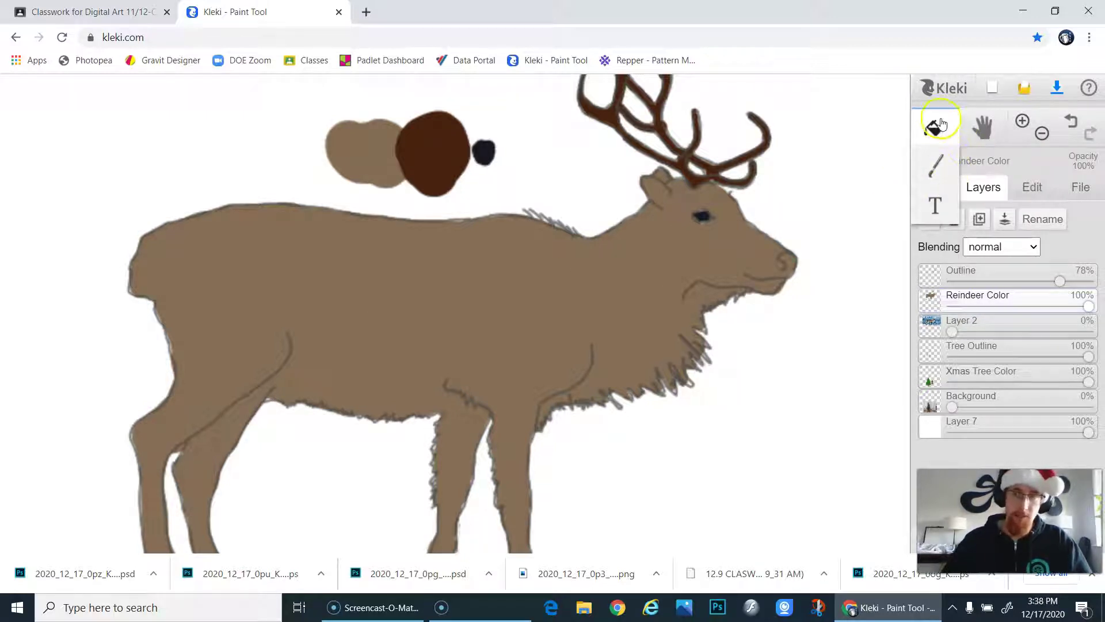
left_click(940, 123)
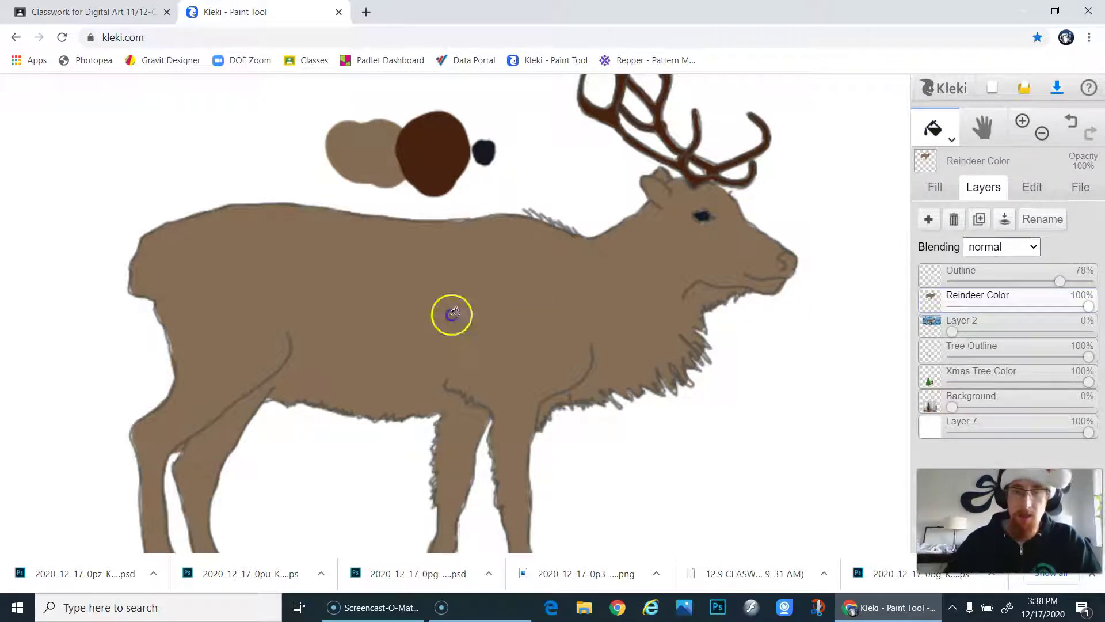
left_click(409, 309)
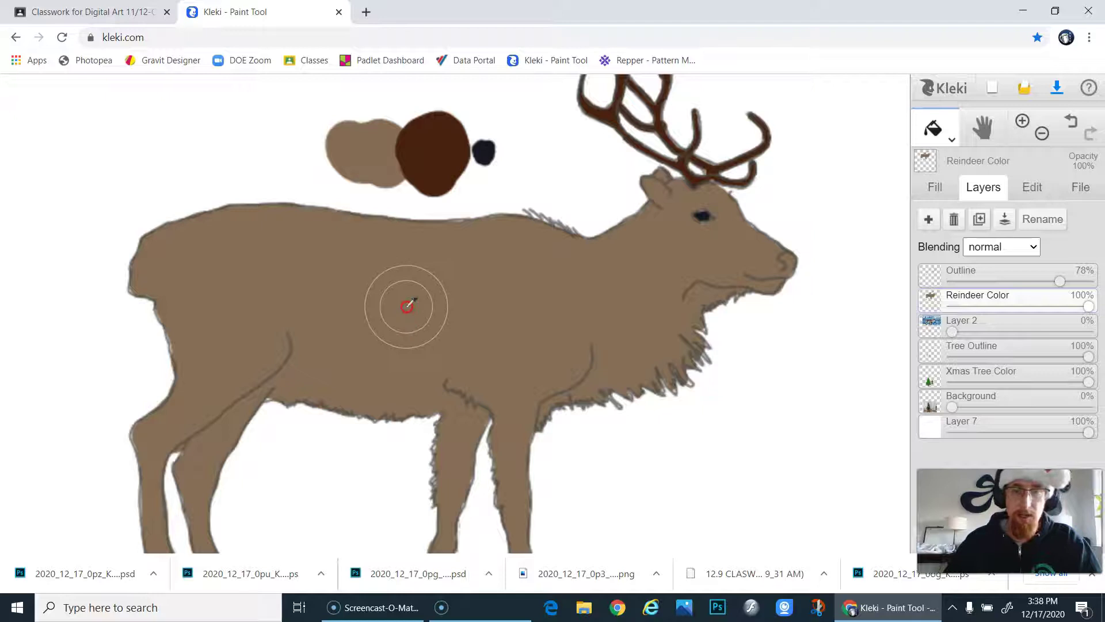
left_click(935, 195)
mouse_move(1013, 259)
left_mouse_down()
mouse_move(981, 241)
mouse_move(1041, 230)
left_mouse_up()
mouse_move(951, 292)
left_mouse_down()
mouse_move(937, 294)
mouse_move(1086, 293)
mouse_move(941, 306)
left_mouse_up()
left_click_drag(1018, 254, 1067, 255)
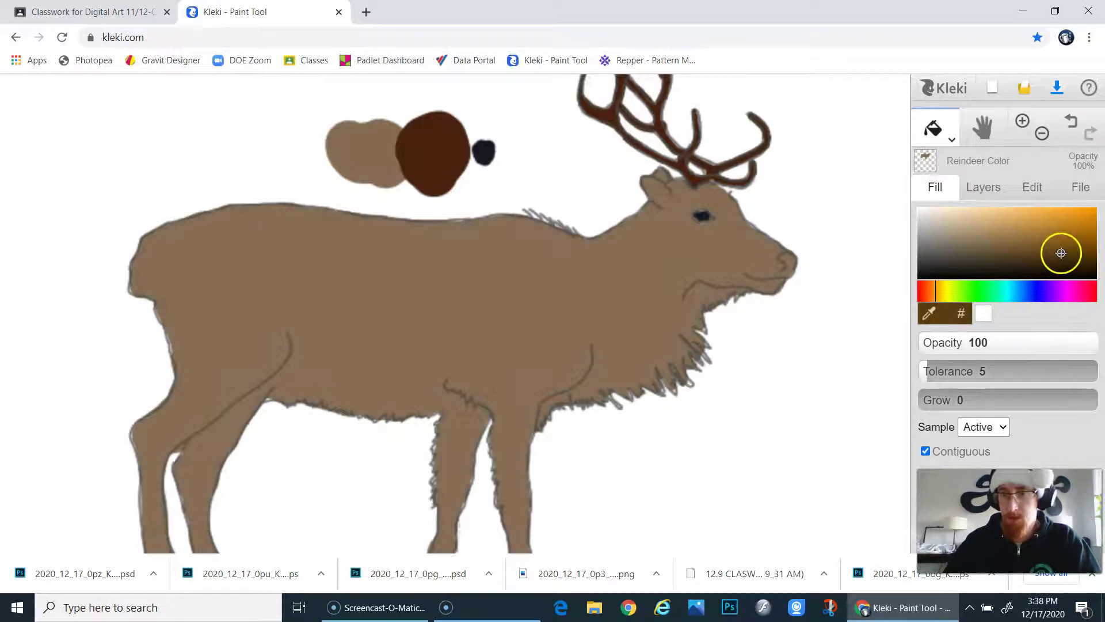
left_click(395, 308)
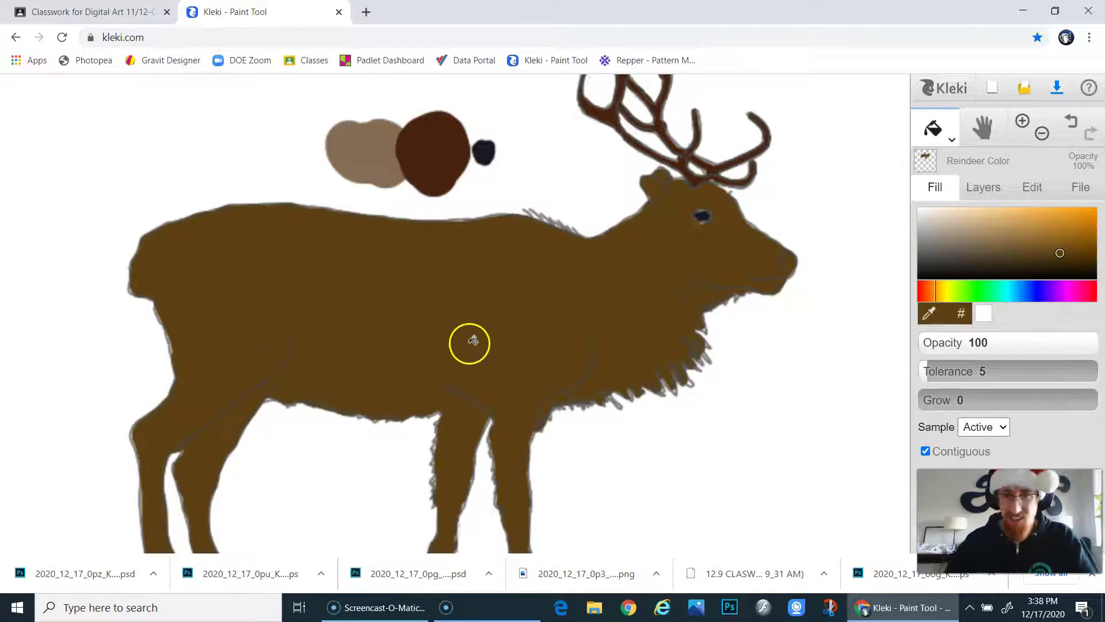
key("ctrl+z")
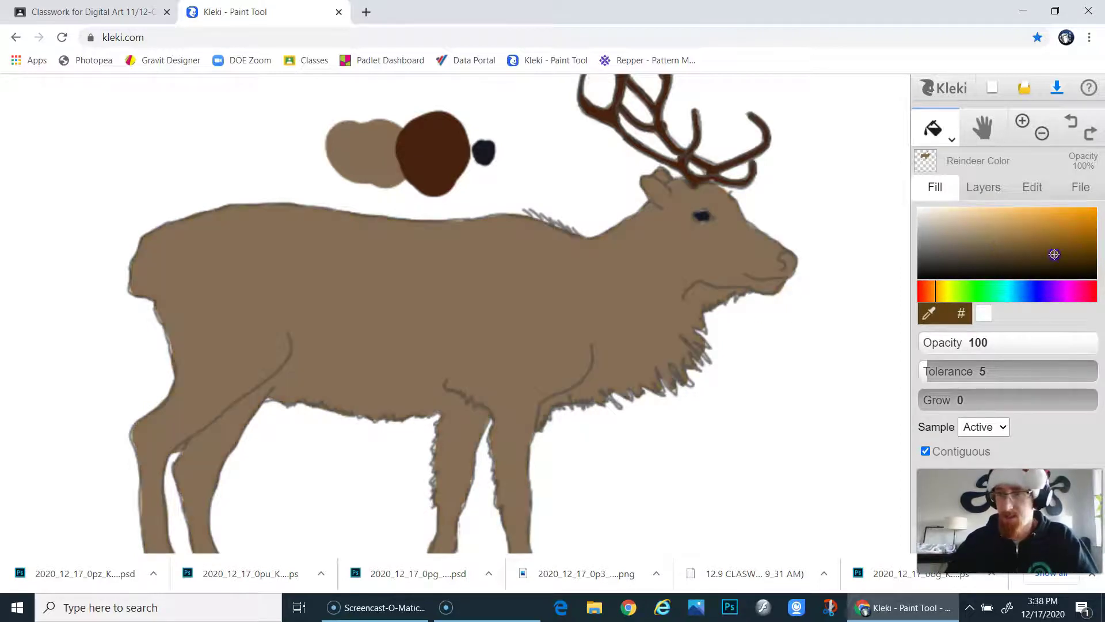
- Choose a light tan fill color and apply it to the reindeer's body
left_click_drag(1053, 254, 972, 213)
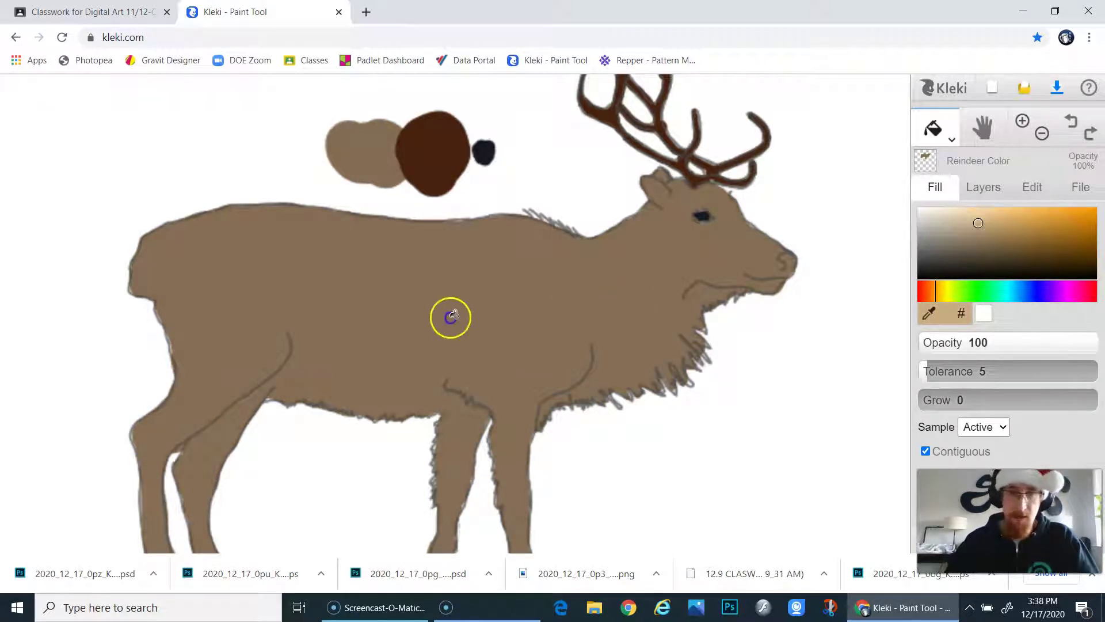
left_click(416, 306)
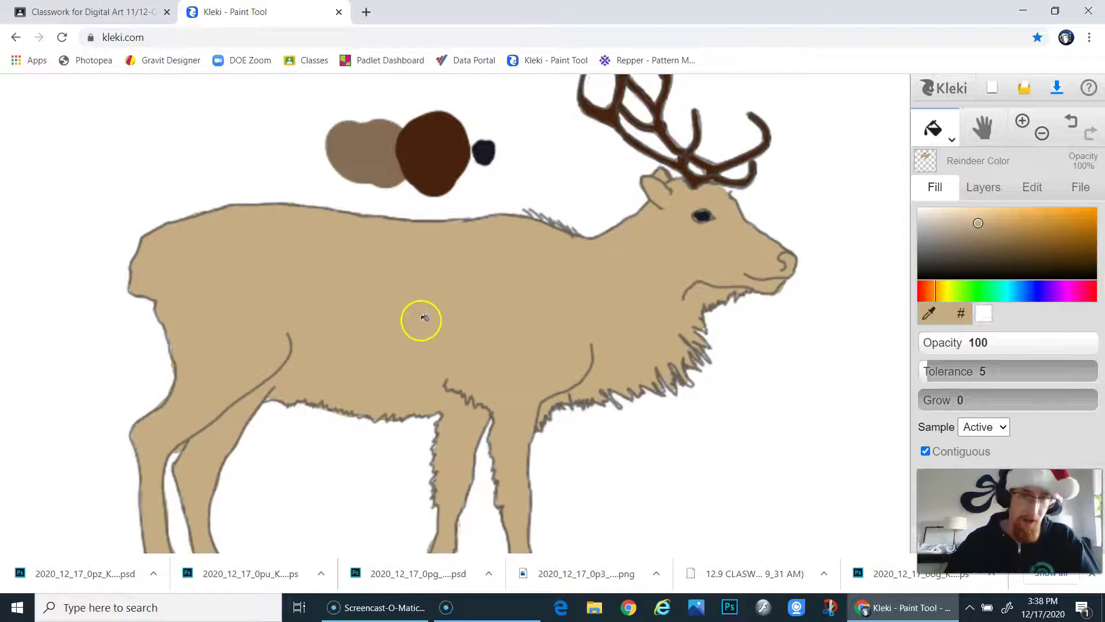
scroll(374, 323, "down", 3)
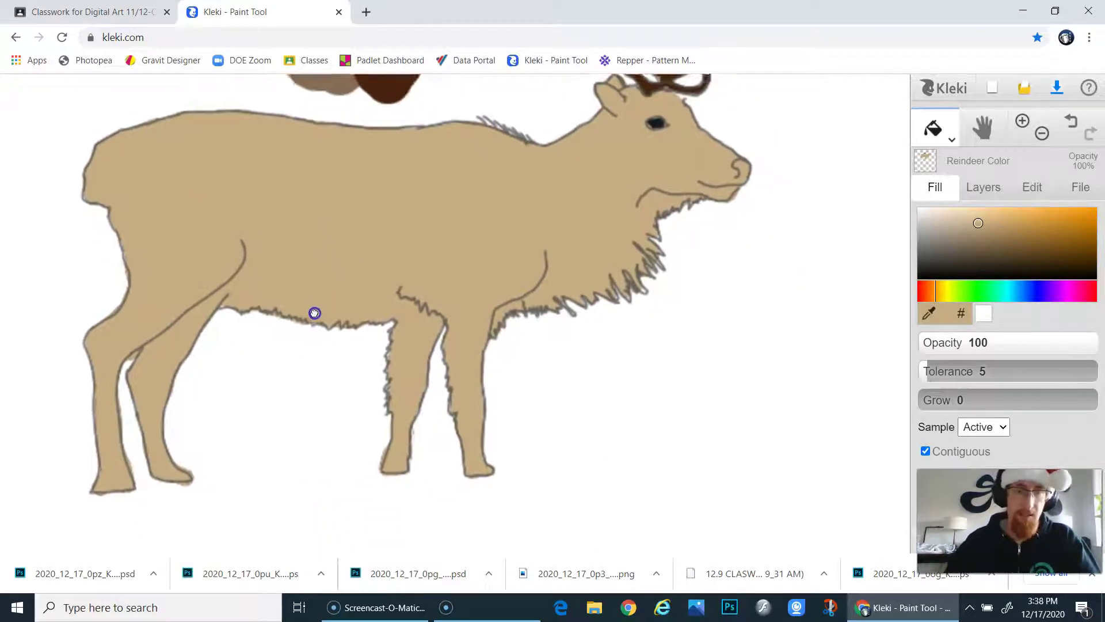
- Sample the brown swatch beside the Christmas tree and fill the reindeer's body with it
scroll(352, 314, "down", 2)
left_click_drag(382, 308, 410, 184)
scroll(438, 339, "down", 2)
mouse_move(395, 544)
left_mouse_down()
mouse_move(387, 481)
mouse_move(376, 545)
left_mouse_up()
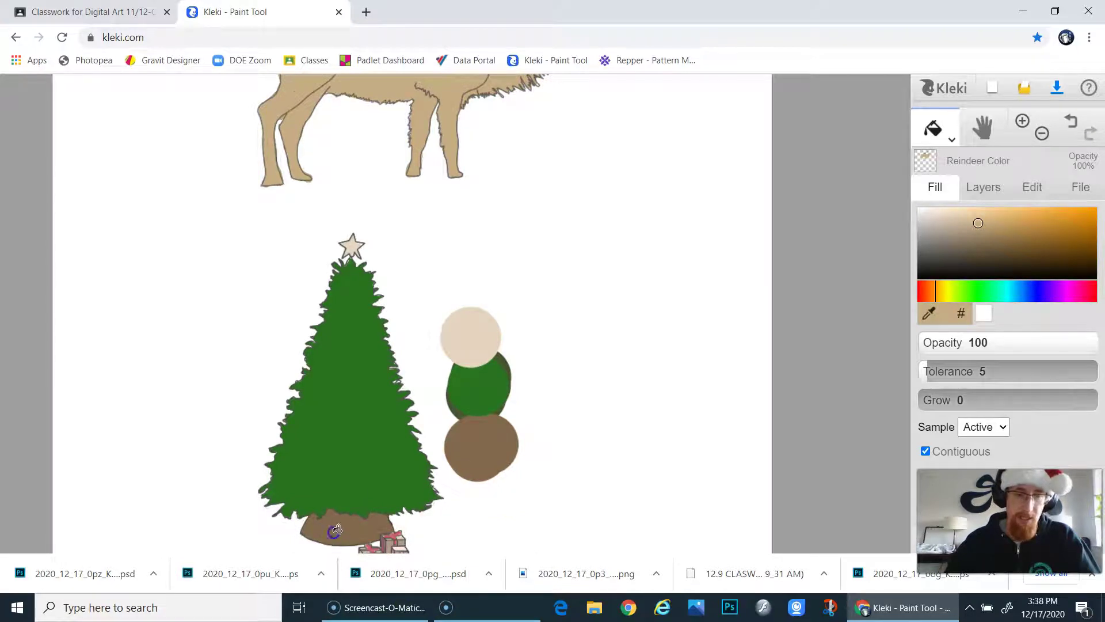
left_click(478, 441, "alt")
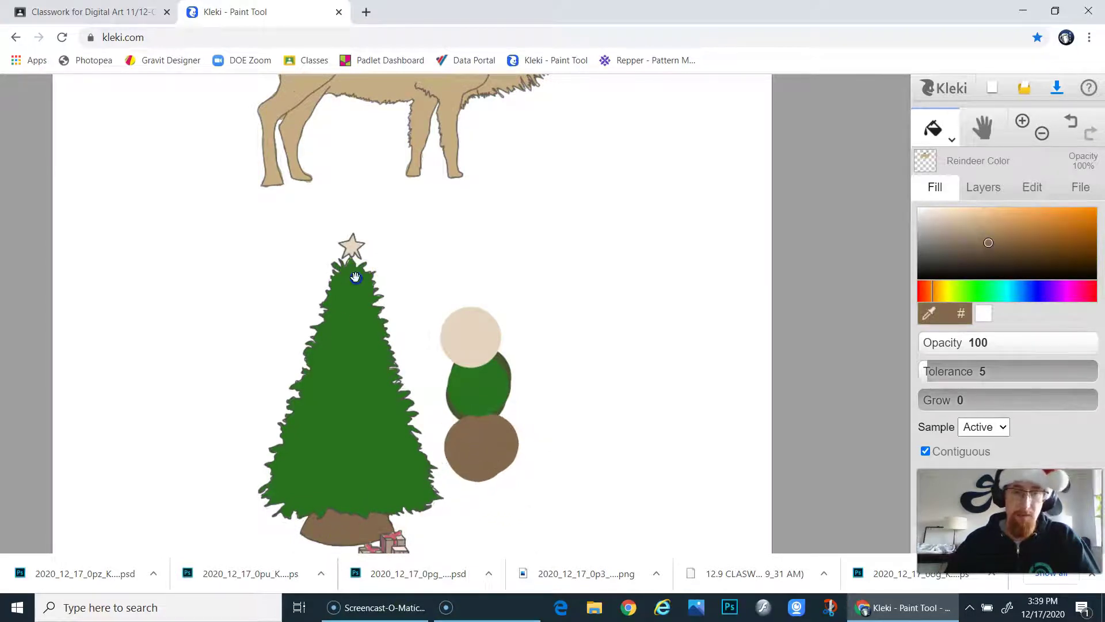
left_click_drag(407, 95, 422, 234)
left_click(422, 174)
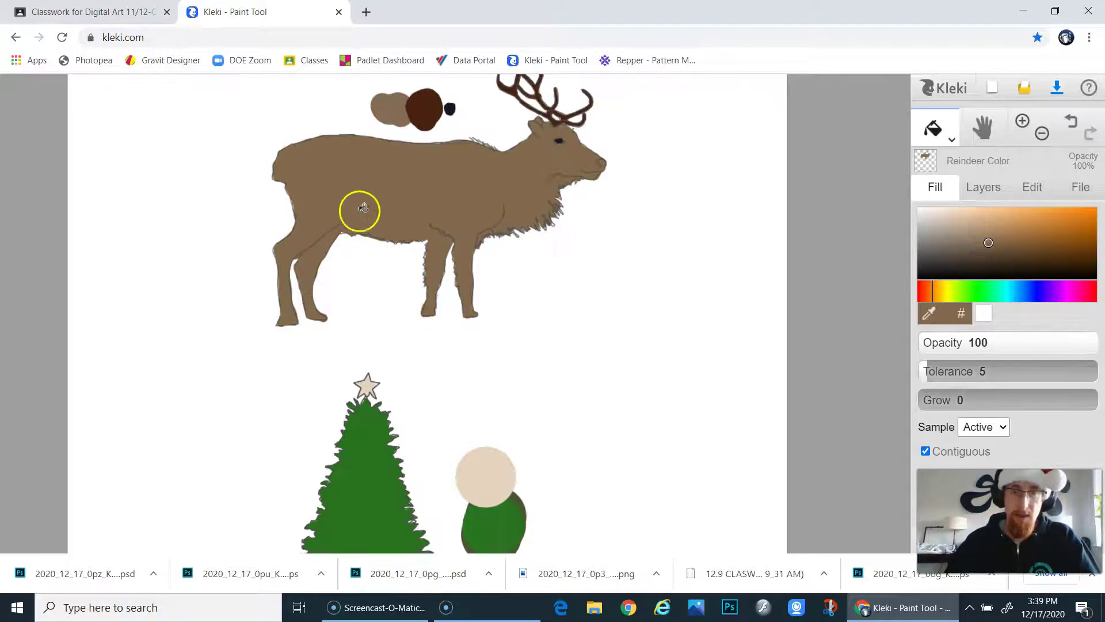
- Sample olive green from the edge of the green swatch, try filling the tree on the Reindeer Color layer, and undo it
left_click_drag(448, 427, 463, 257)
left_click_drag(437, 392, 430, 338)
scroll(430, 339, "up", 2)
left_click_drag(305, 343, 395, 377)
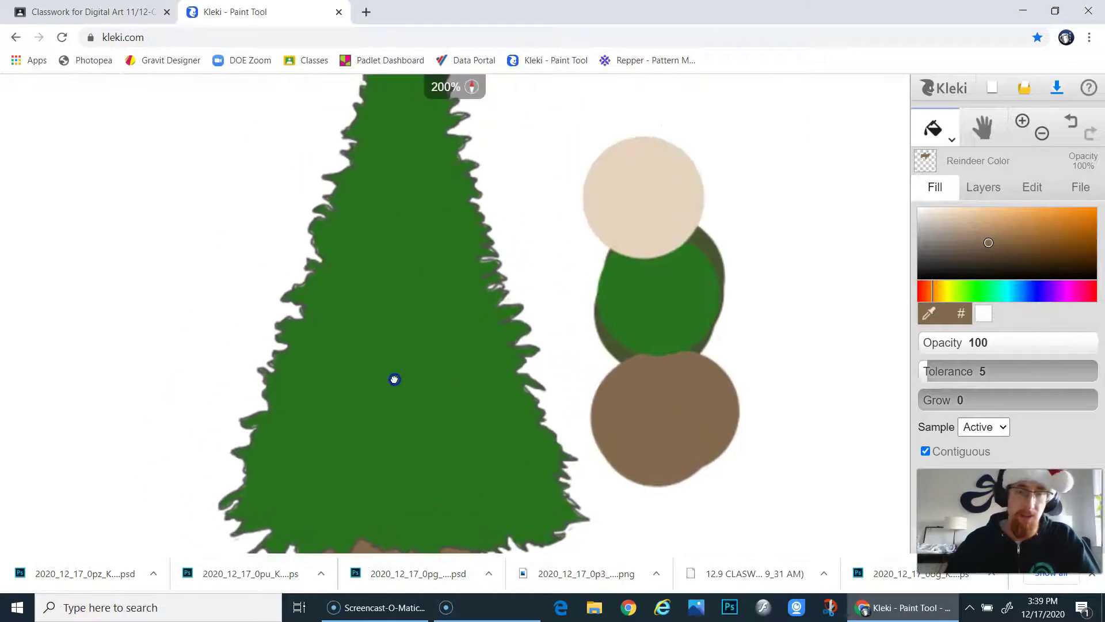
left_click(699, 249, "alt")
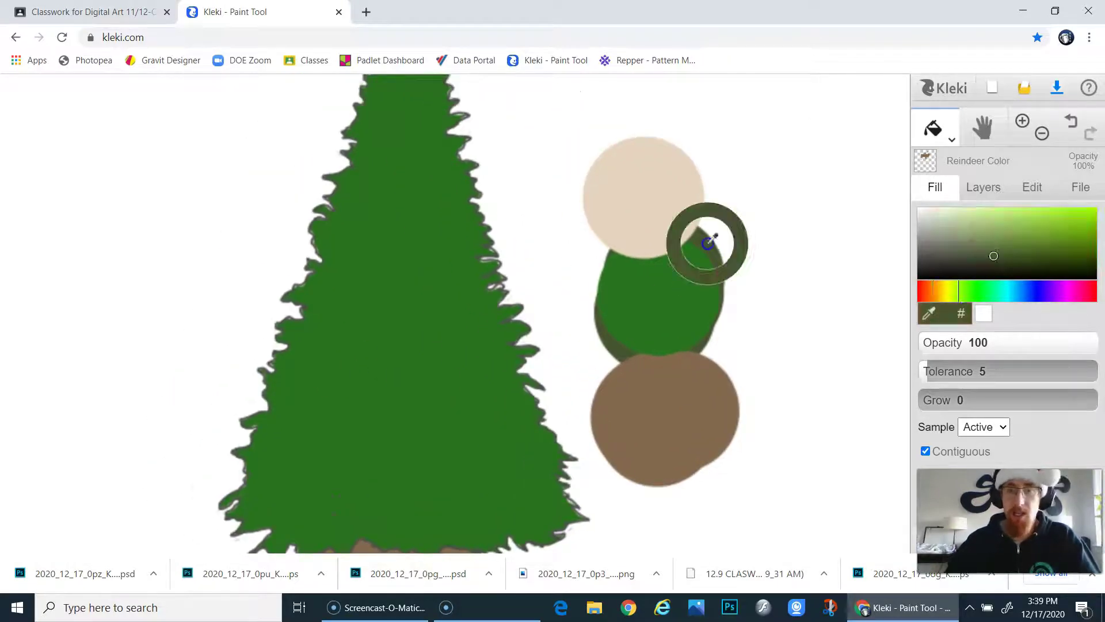
left_click(433, 308)
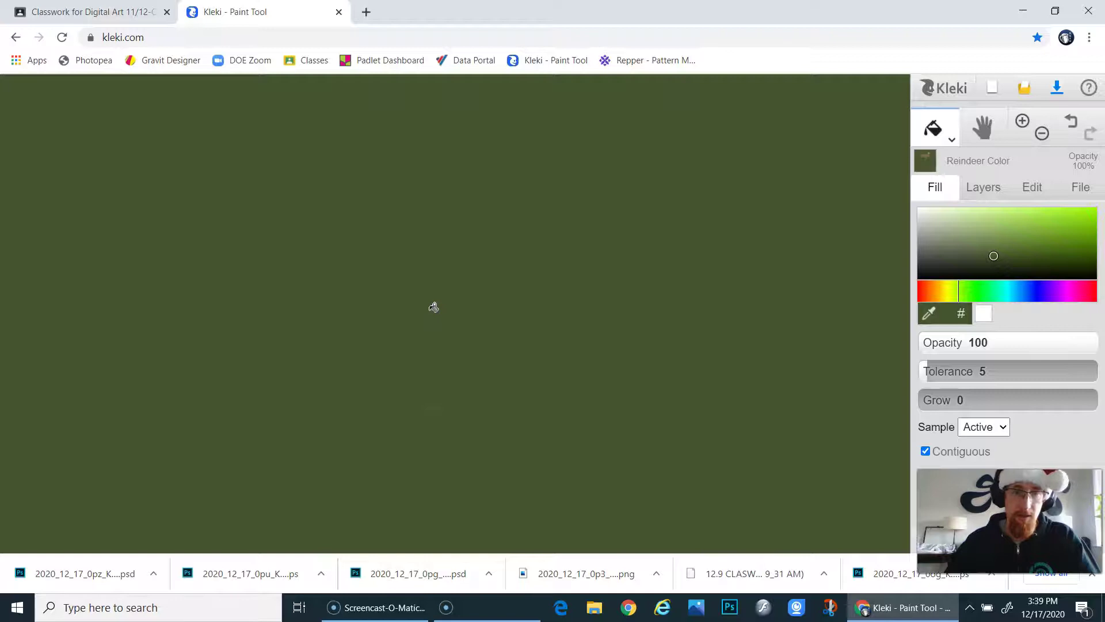
key("ctrl+z")
- On the Xmas Tree Color layer, fill the tree with olive green, and restore it to the bright green sampled from the swatch
left_click(986, 192)
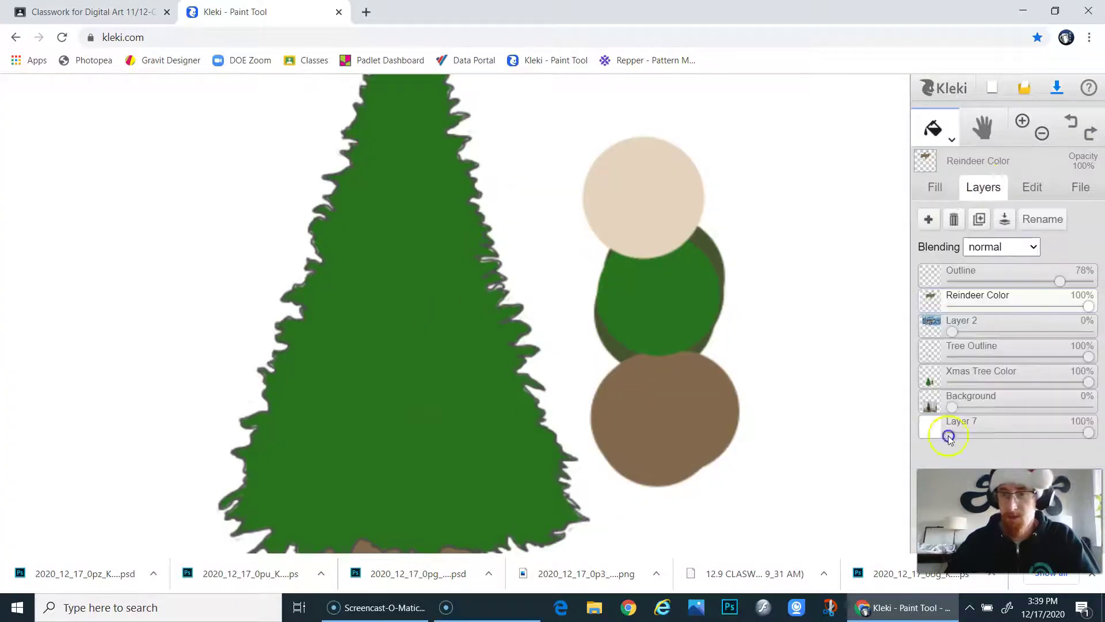
left_click(999, 380)
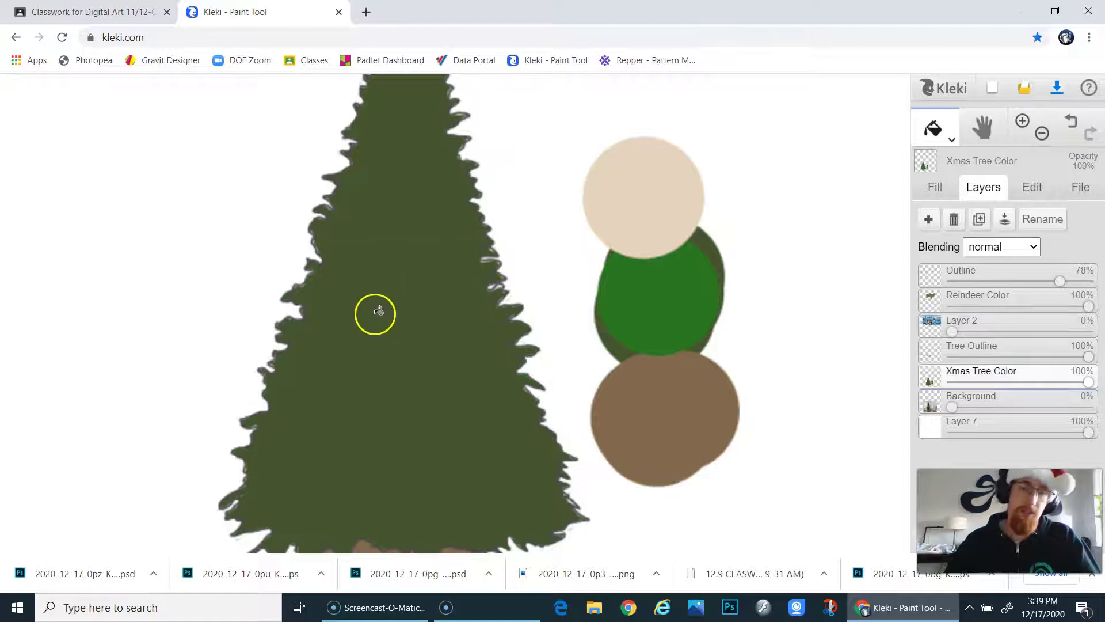
left_click(669, 303, "alt")
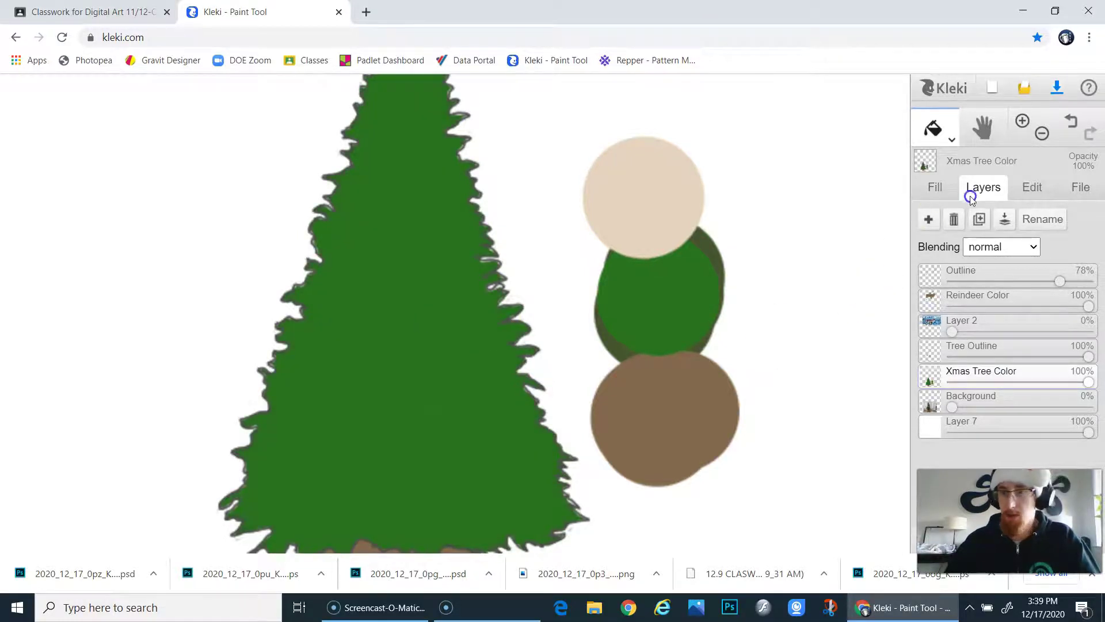
- Choose a light gray fill color and apply it to the Christmas tree on the Xmas Tree Color layer
left_click(947, 194)
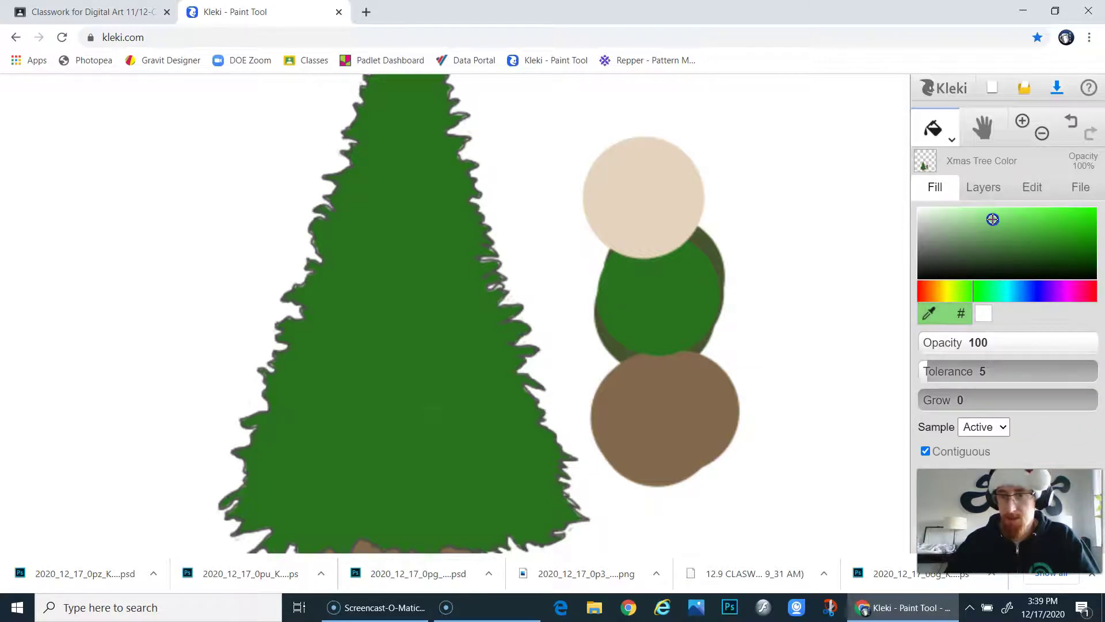
left_click_drag(992, 219, 995, 229)
mouse_move(991, 287)
left_mouse_down()
mouse_move(948, 294)
mouse_move(919, 231)
left_mouse_up()
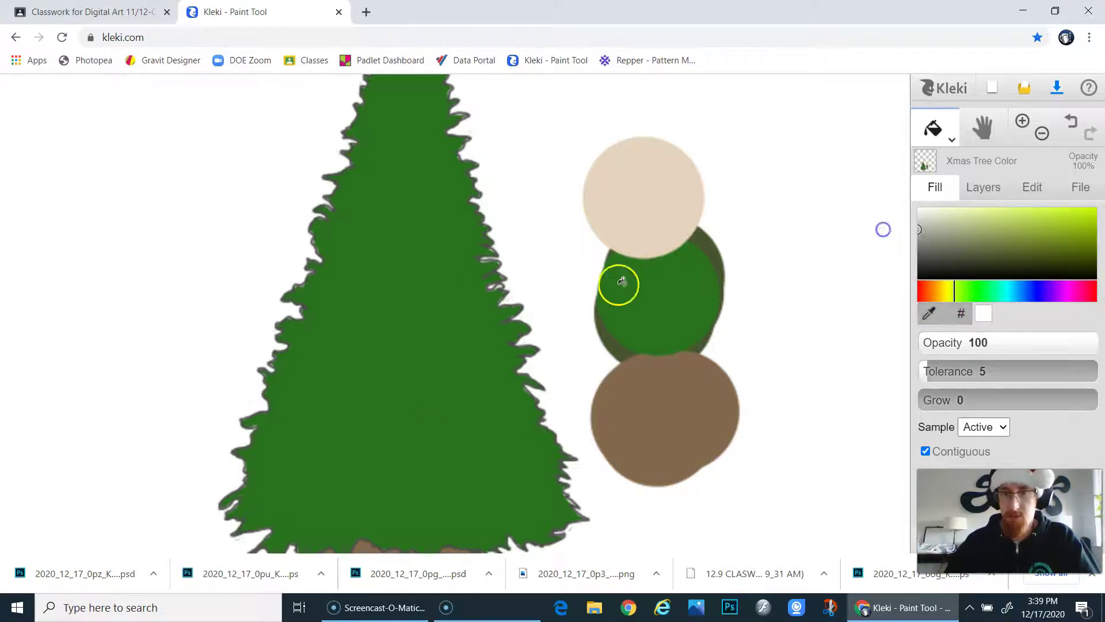
left_click(407, 297)
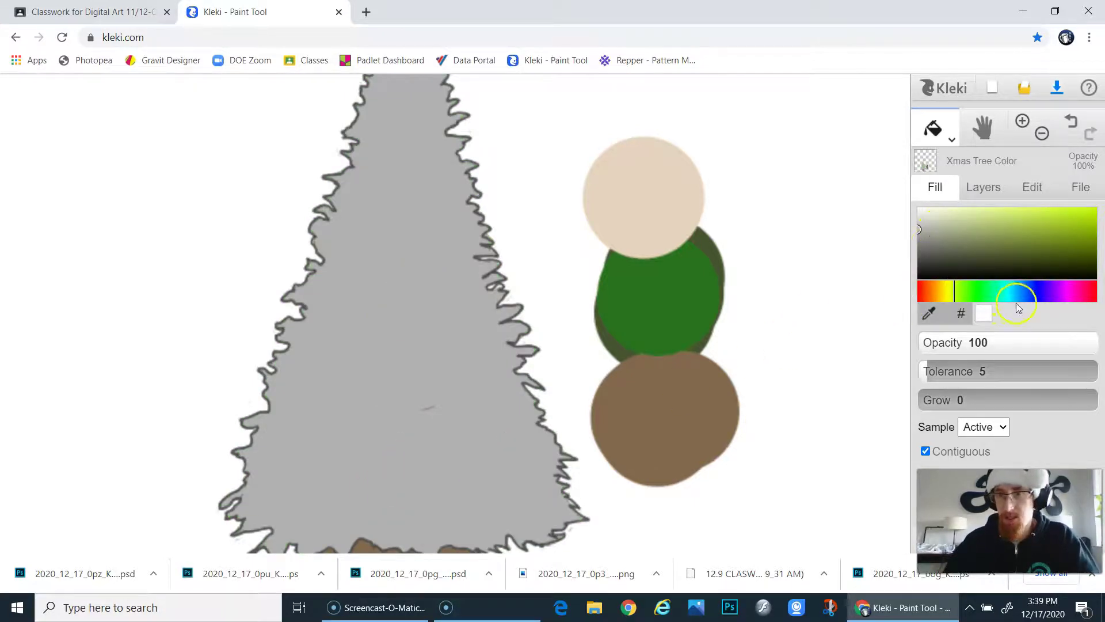
- Try a blue-gray fill on the Christmas tree, and refill it with the bright green sampled from the swatch
left_click_drag(1016, 303, 1016, 293)
left_click(940, 223)
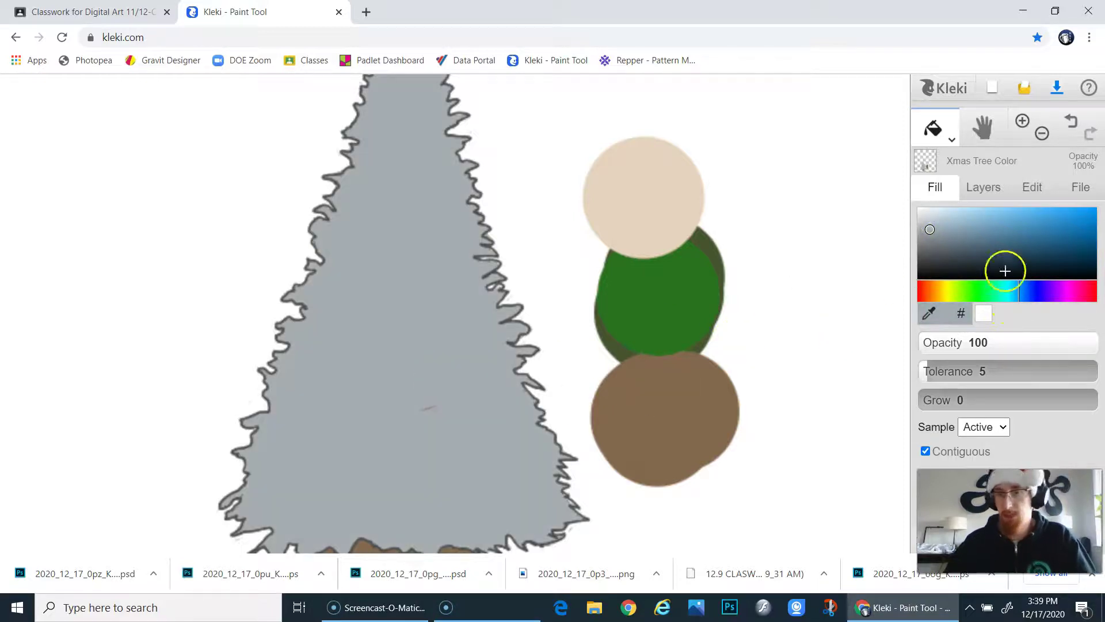
left_click(634, 288)
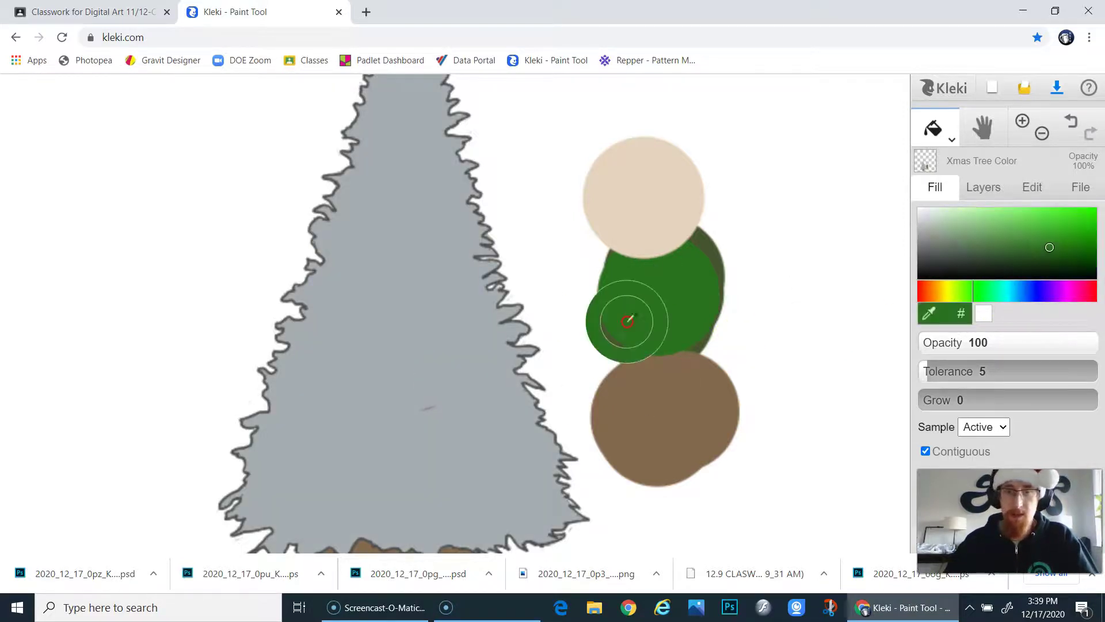
left_click(414, 307)
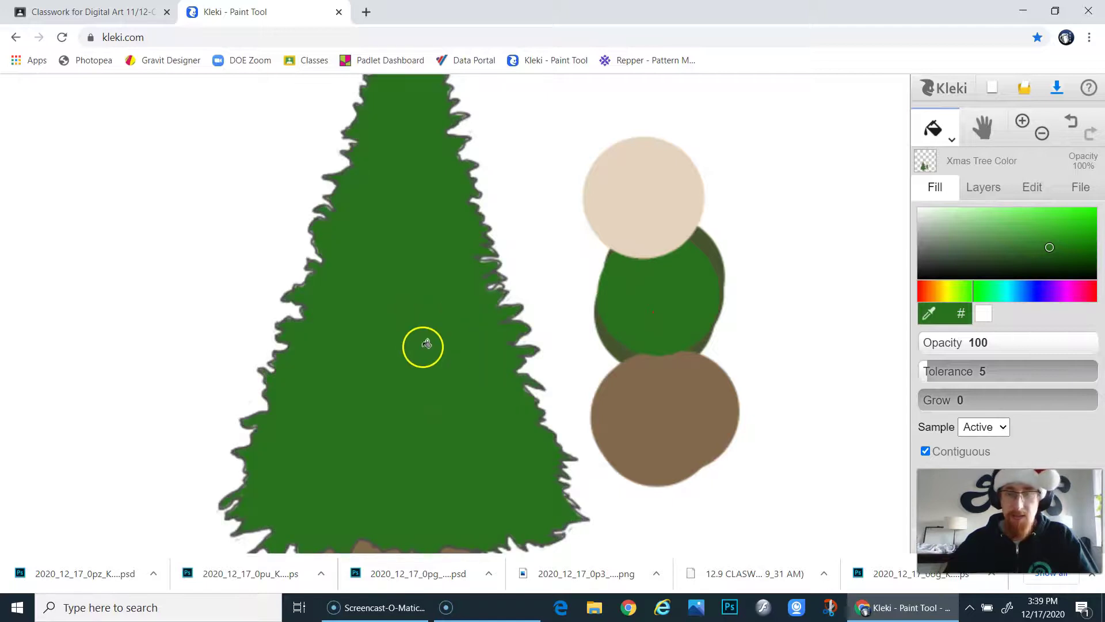
- Review the coloring of the reindeer and the Christmas tree across the whole canvas
scroll(477, 288, "down", 1)
scroll(564, 323, "up", 1)
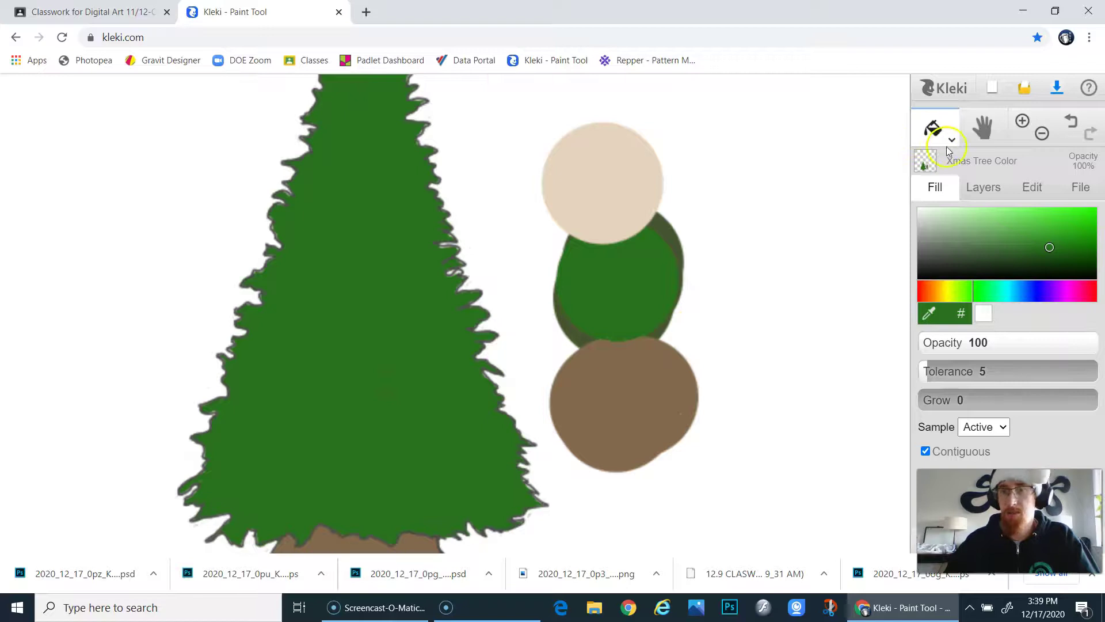
scroll(574, 318, "down", 1)
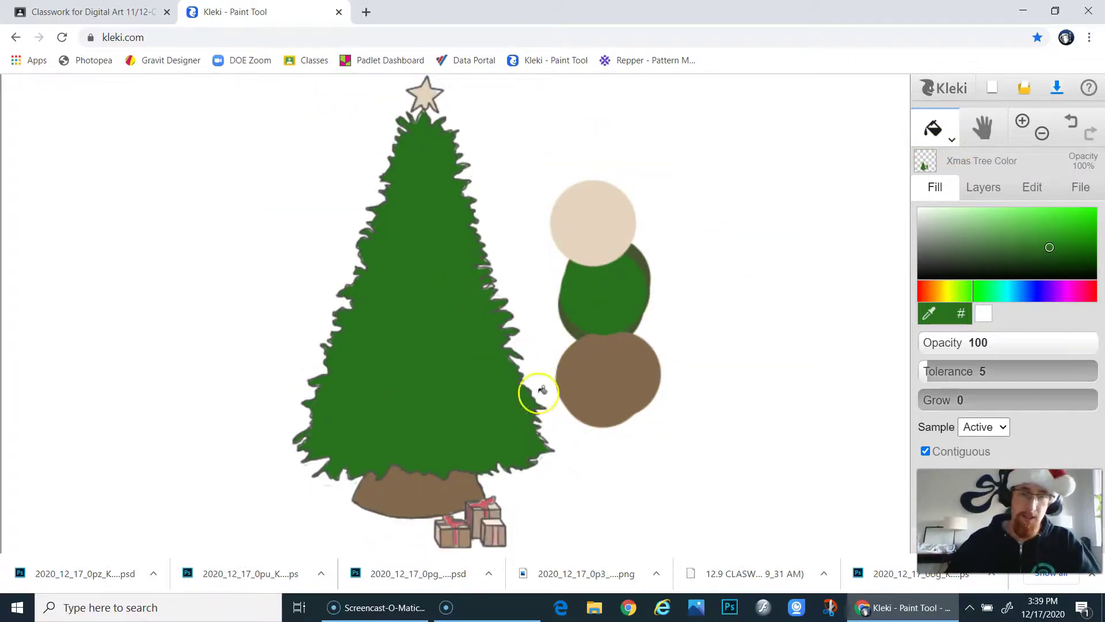
left_click_drag(390, 430, 386, 504)
scroll(363, 421, "down", 1)
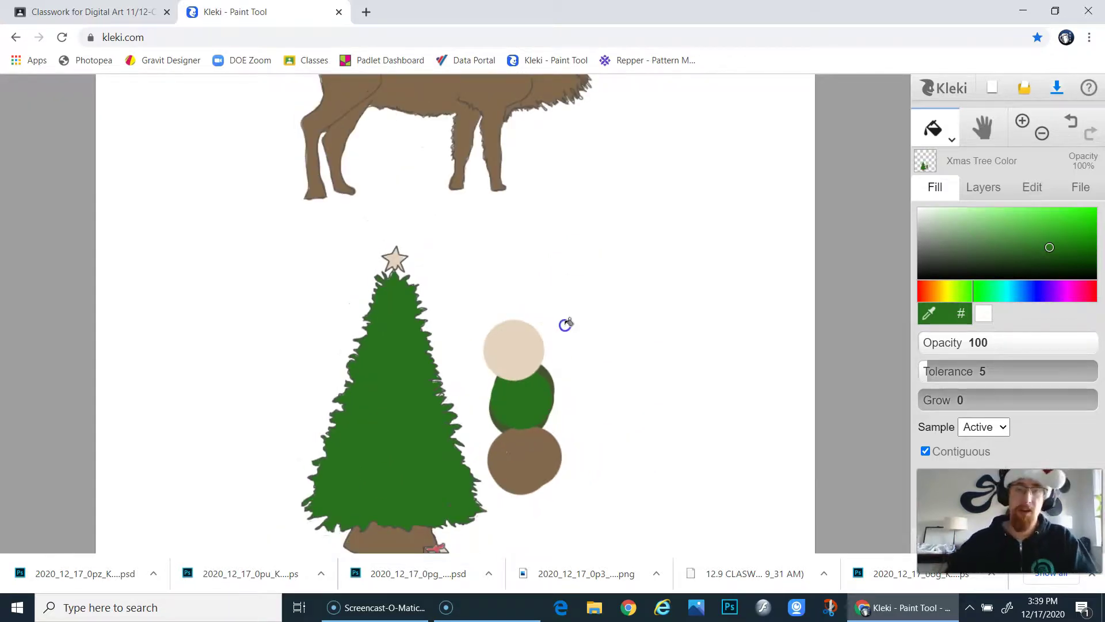
scroll(564, 324, "down", 1)
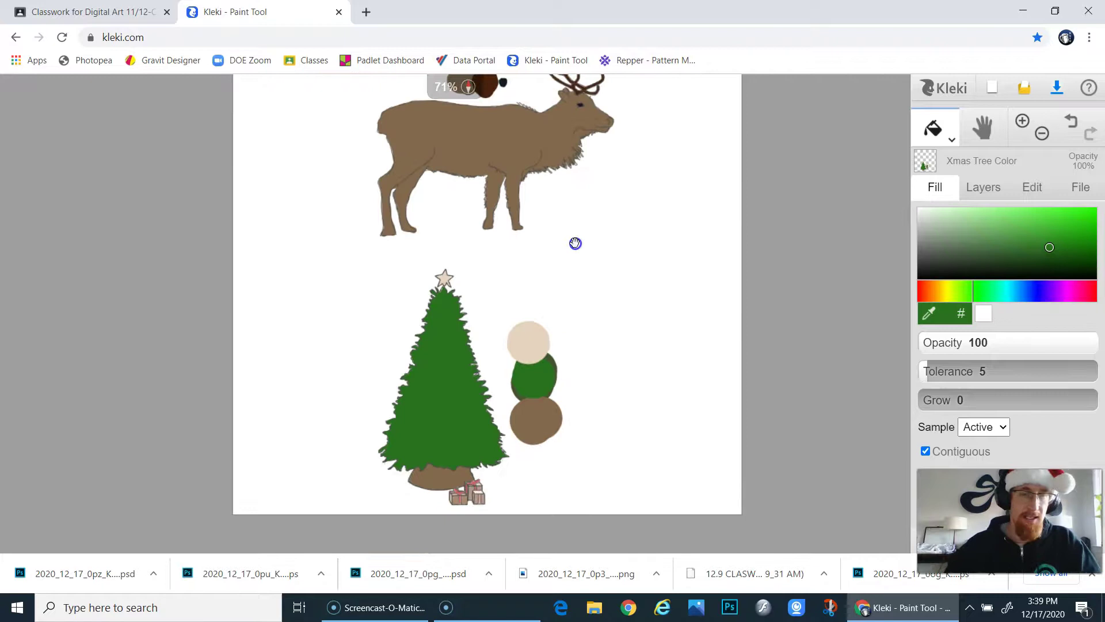
scroll(575, 242, "down", 1)
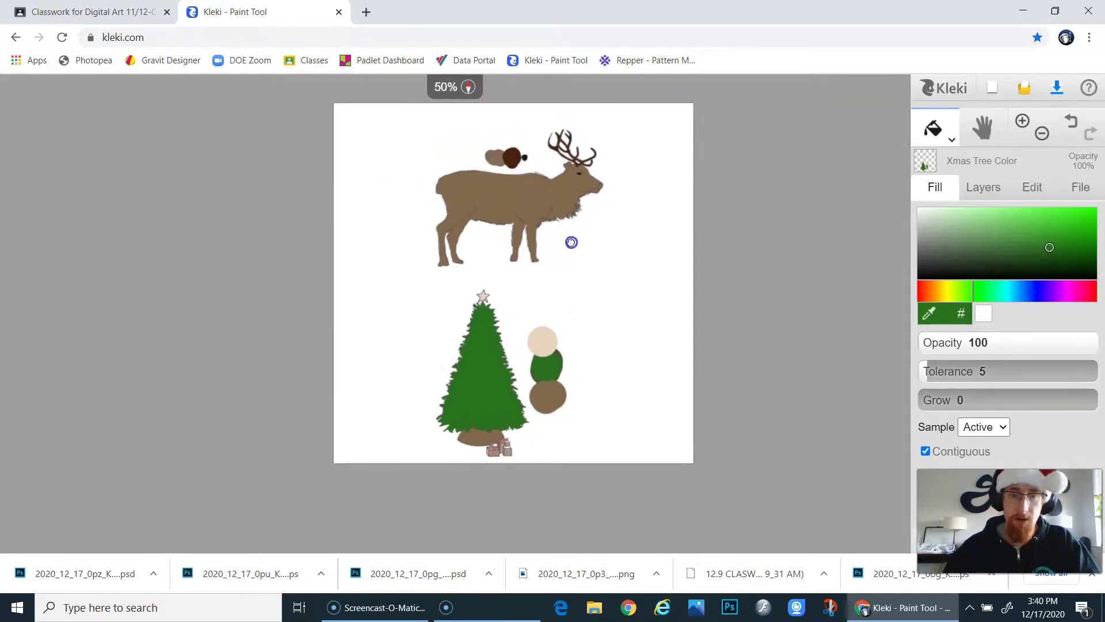
scroll(573, 240, "up", 1)
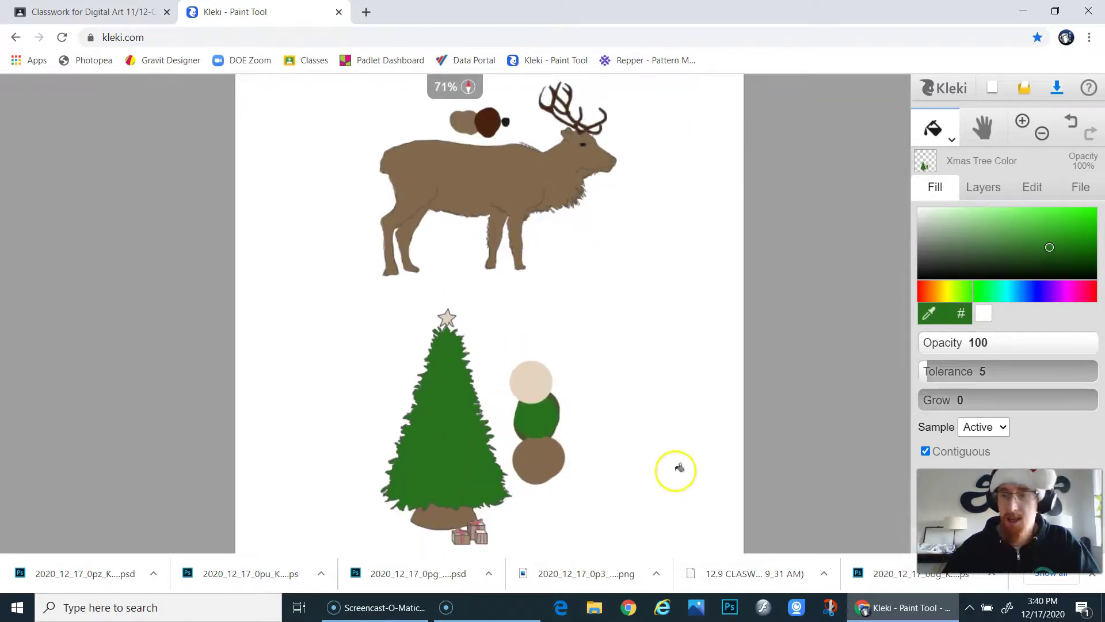